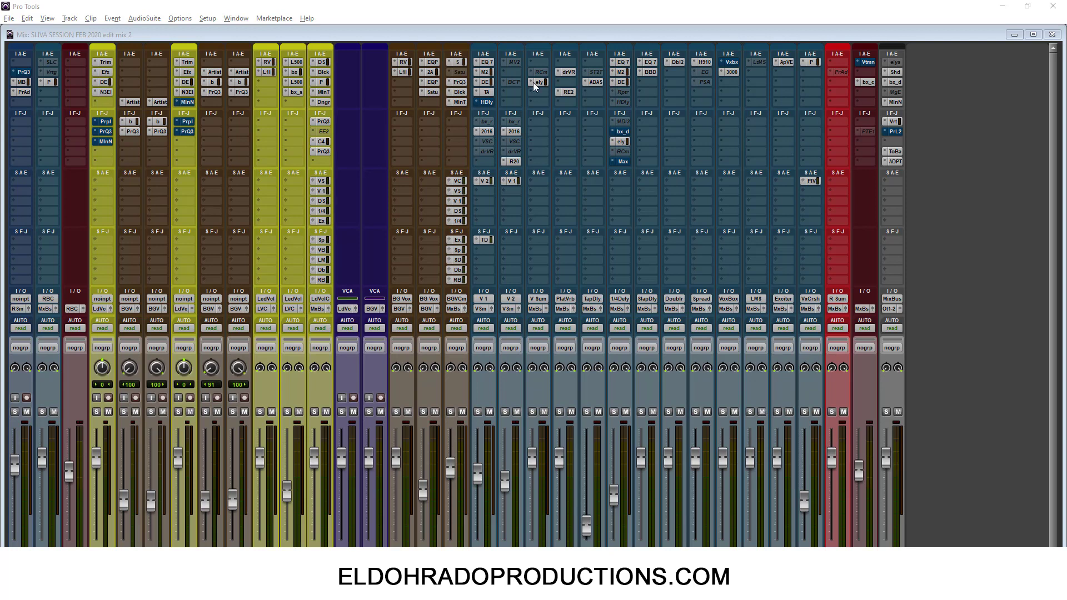
# Open the Purple Audio MC 77 on the Lead Vox Combi track, power the compressor off and move it clear of the vocal inserts.
pyautogui.click(321, 82)
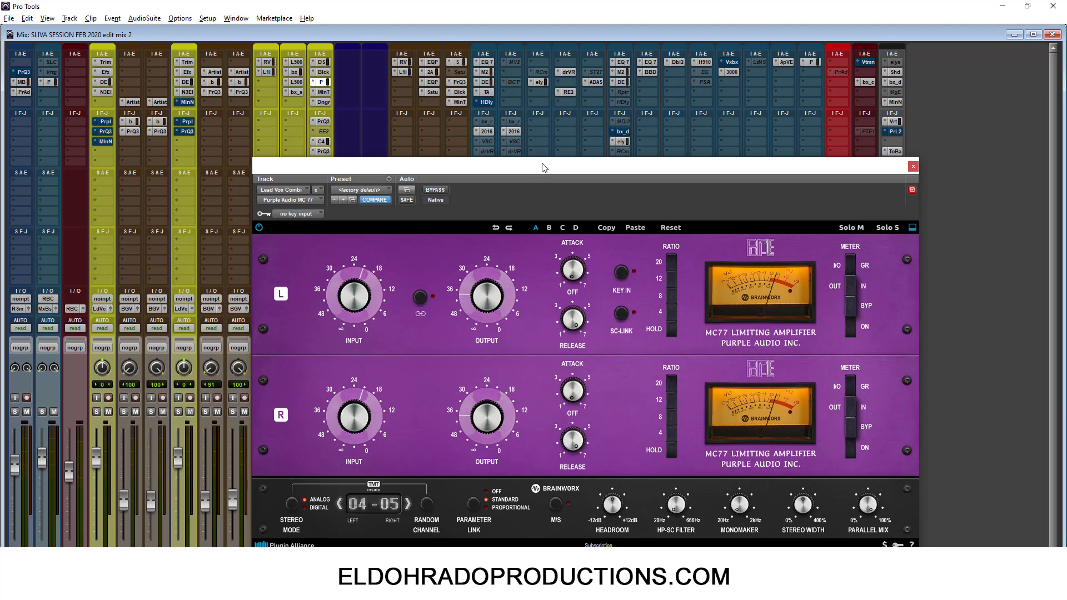
pyautogui.moveTo(543, 167); pyautogui.dragTo(509, 55)
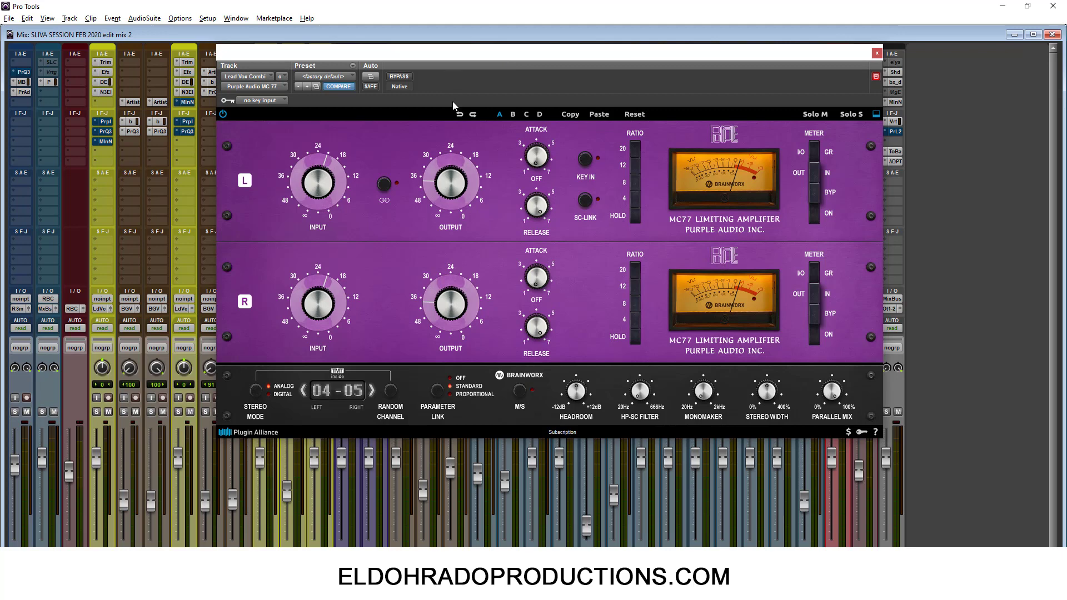
pyautogui.click(223, 113)
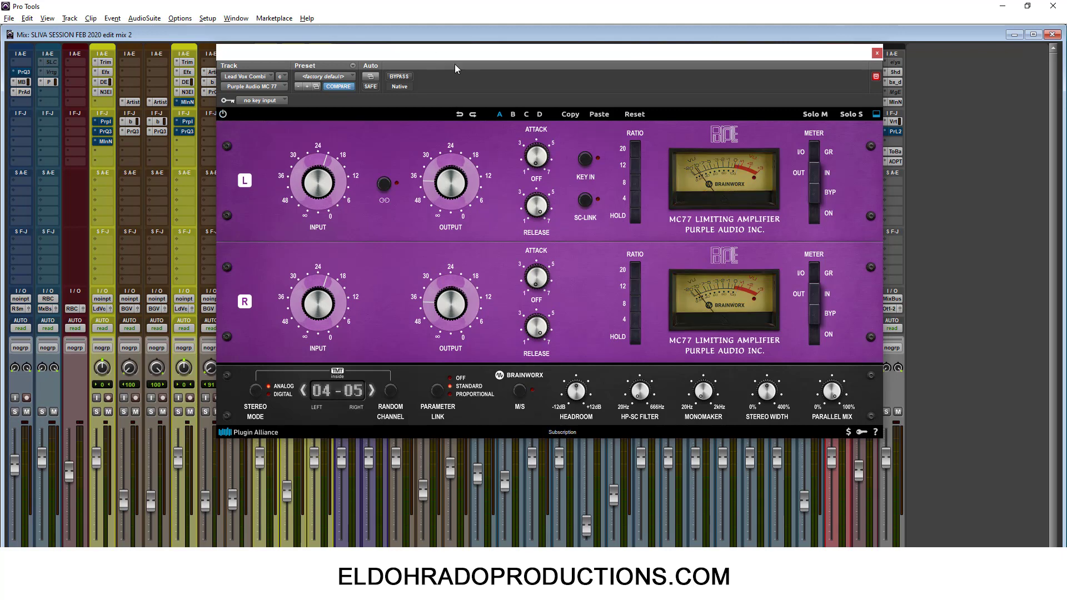
pyautogui.moveTo(455, 64); pyautogui.dragTo(594, 89)
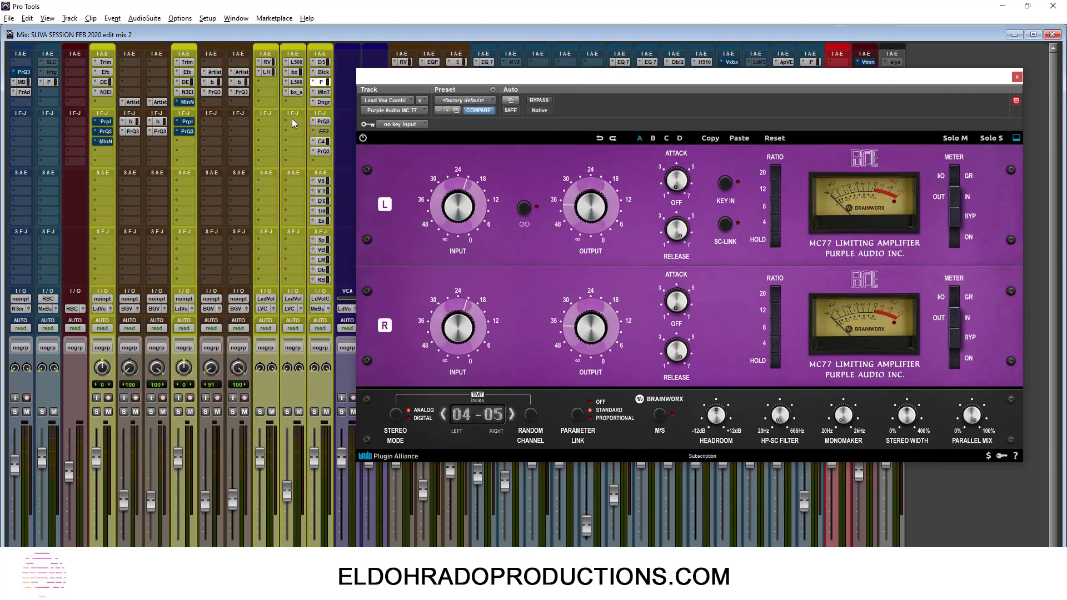
# Insert Avid's Purple Audio MC77 (stereo) in insert slot F of the Lead Vox Pultech track and show it beside the Brainworx MC 77.
pyautogui.click(292, 119)
pyautogui.moveTo(309, 139)
pyautogui.moveTo(439, 294)
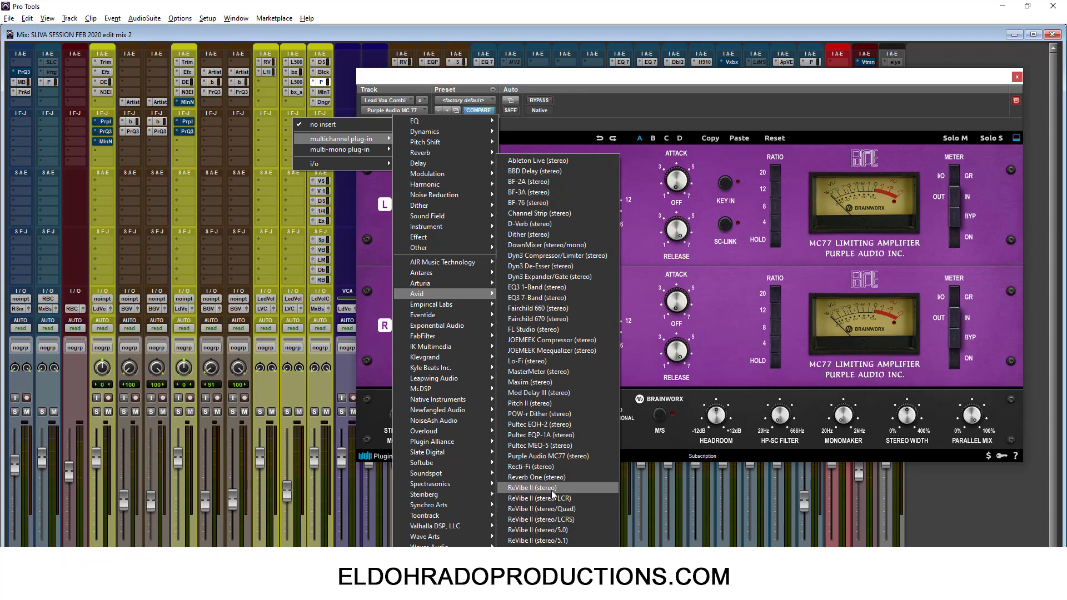
pyautogui.click(551, 456)
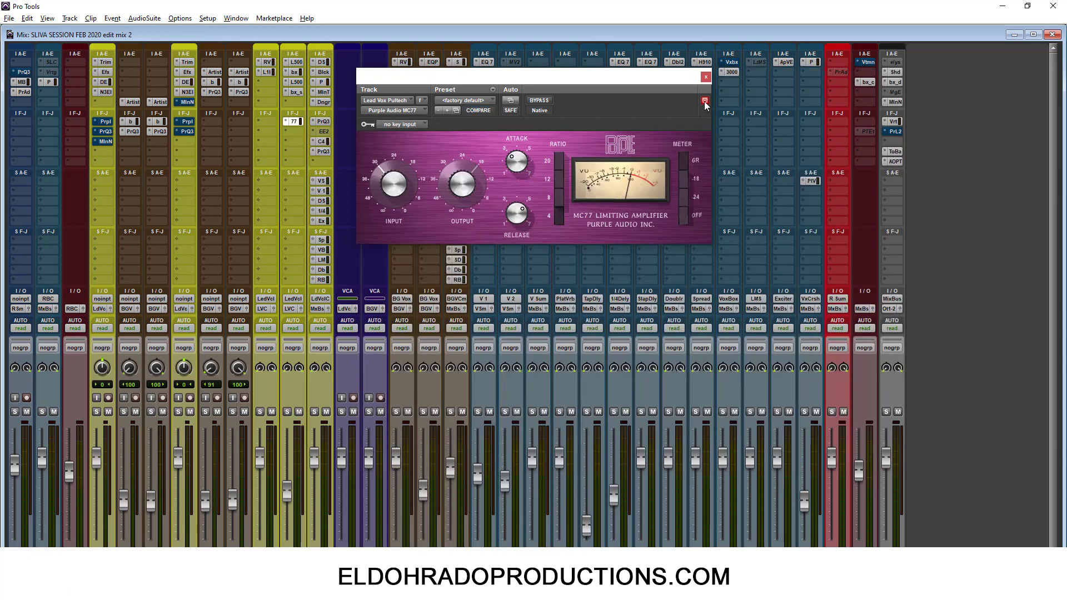
pyautogui.moveTo(664, 89); pyautogui.dragTo(491, 251)
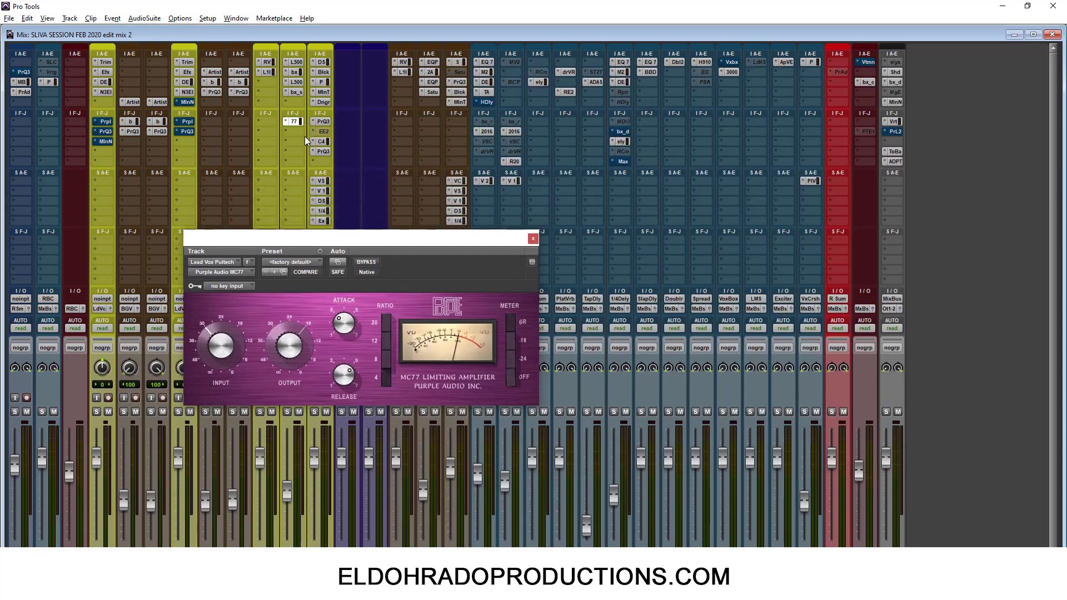
pyautogui.click(326, 83)
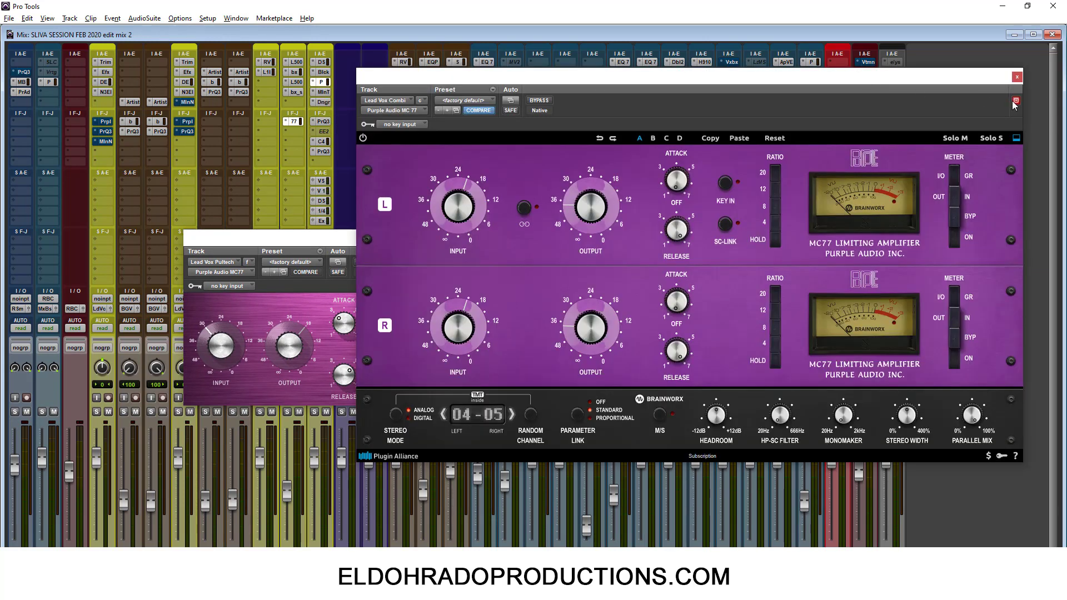
pyautogui.moveTo(322, 239); pyautogui.dragTo(169, 243)
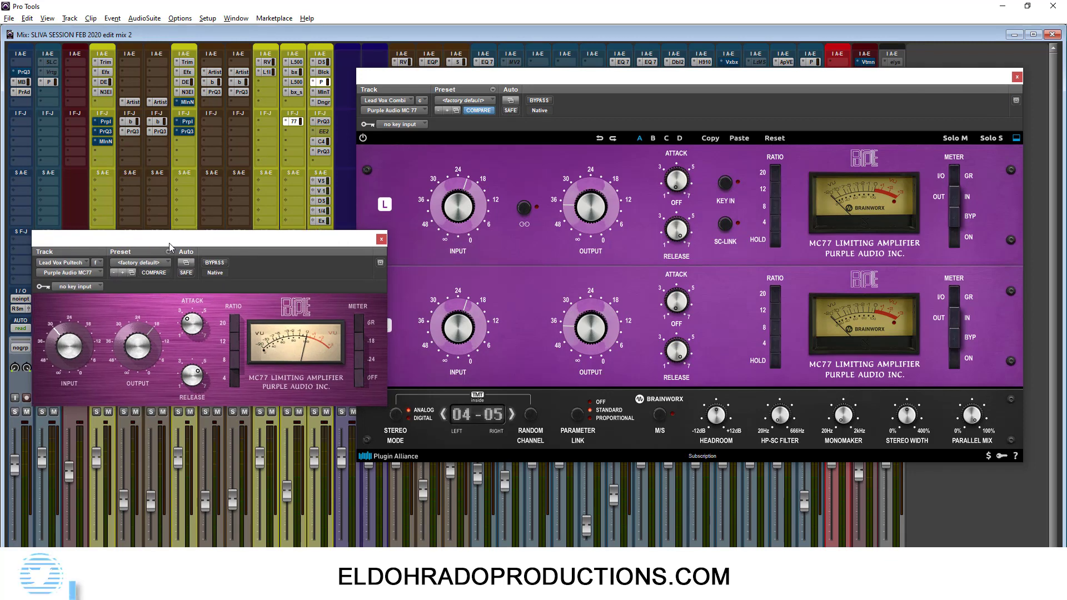
# Remove the Avid MC77 from the Lead Vox Pultech track and close its empty plug-in window.
pyautogui.click(286, 121)
pyautogui.click(312, 124)
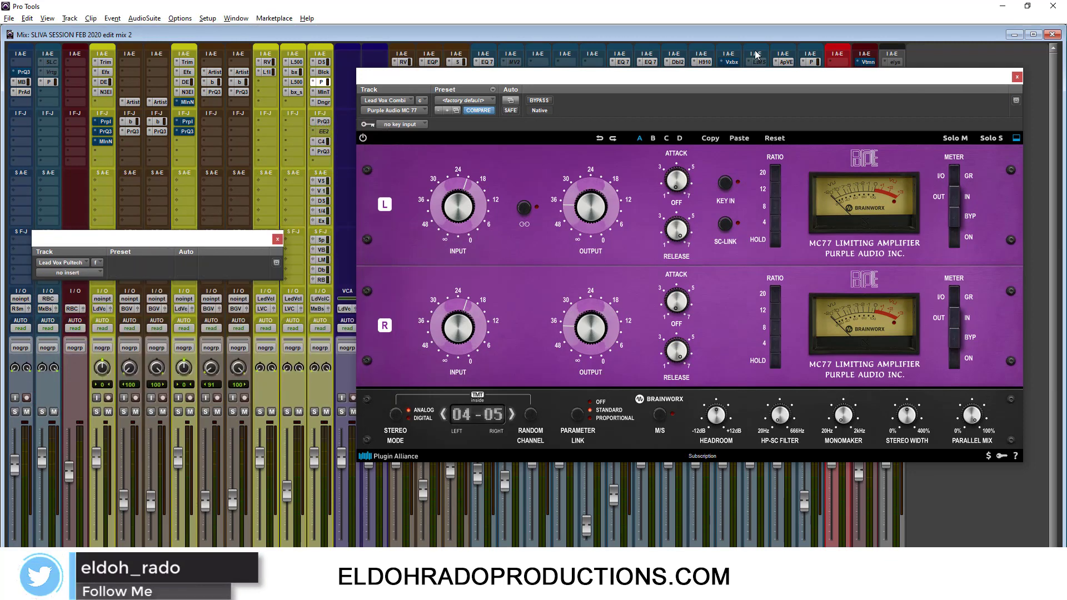
pyautogui.moveTo(740, 77); pyautogui.dragTo(640, 97)
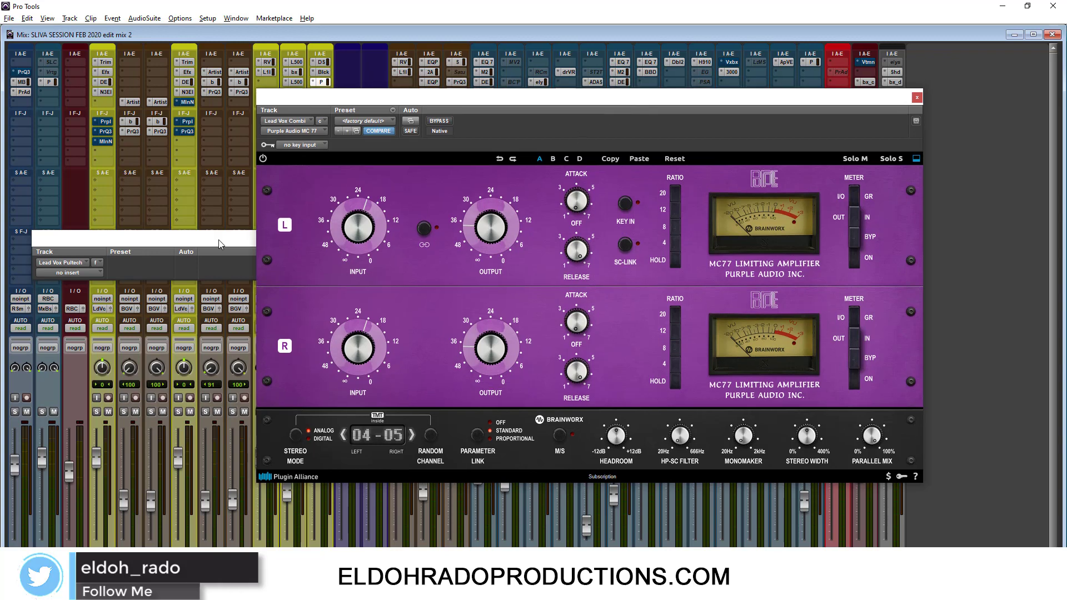
pyautogui.hotkey('ctrl', 'w')
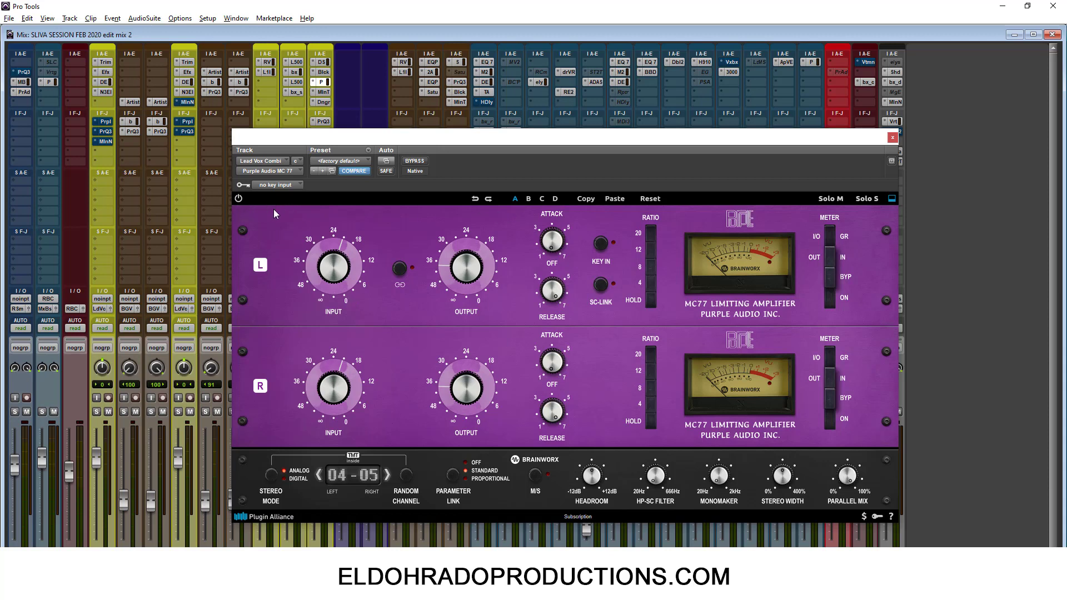
# In the Edit window, select the Audio 1 clips from Audio 1_01-05 through Audio 1_01-08 and start playback.
pyautogui.moveTo(429, 139); pyautogui.dragTo(431, 155)
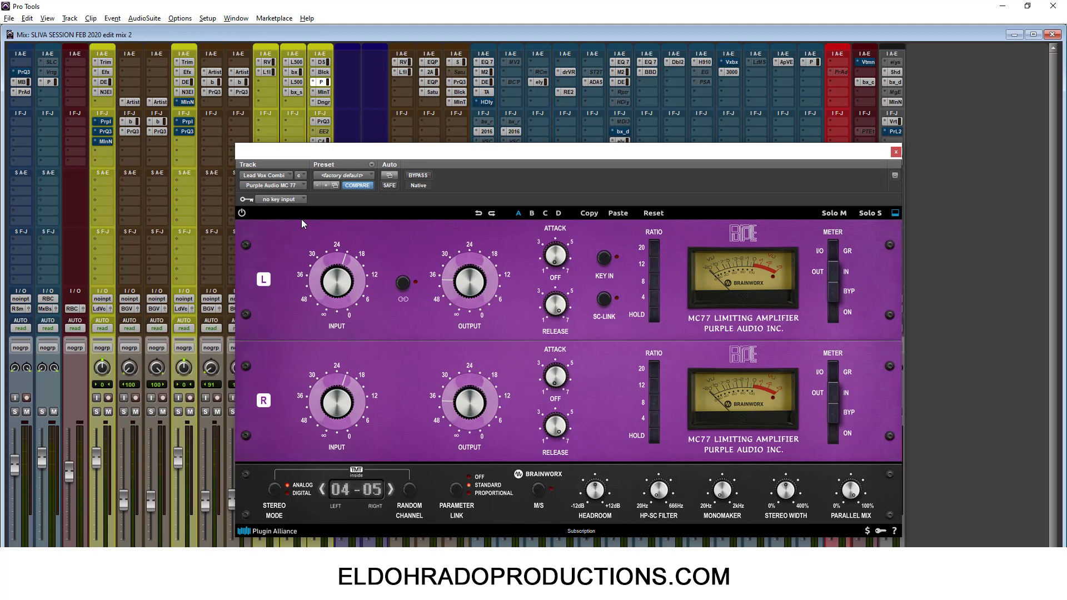
pyautogui.click(1051, 34)
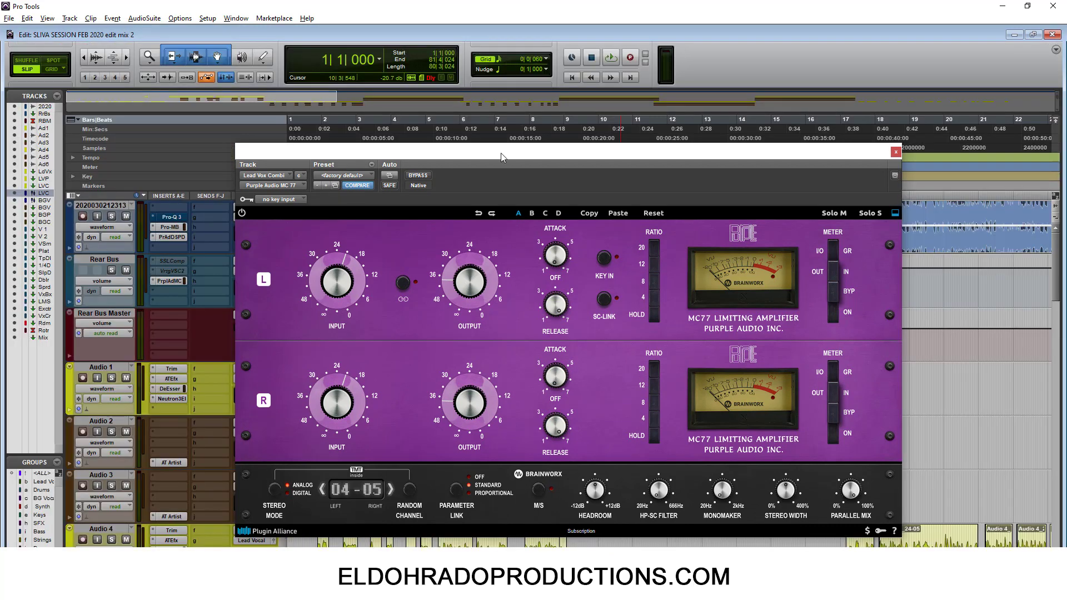
pyautogui.moveTo(624, 155); pyautogui.dragTo(644, 29)
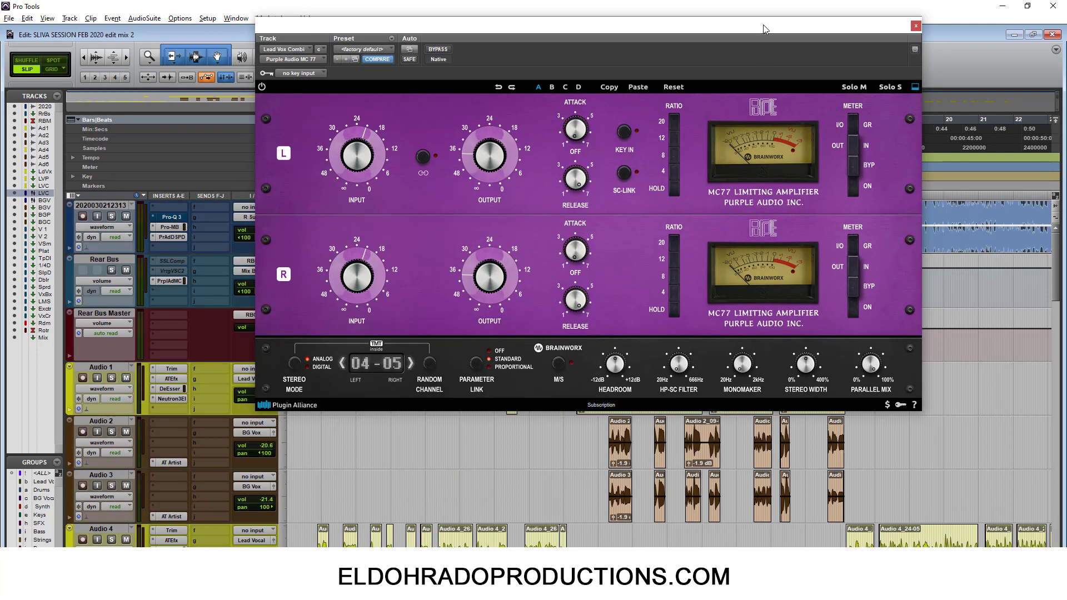
pyautogui.moveTo(764, 27); pyautogui.dragTo(660, 474)
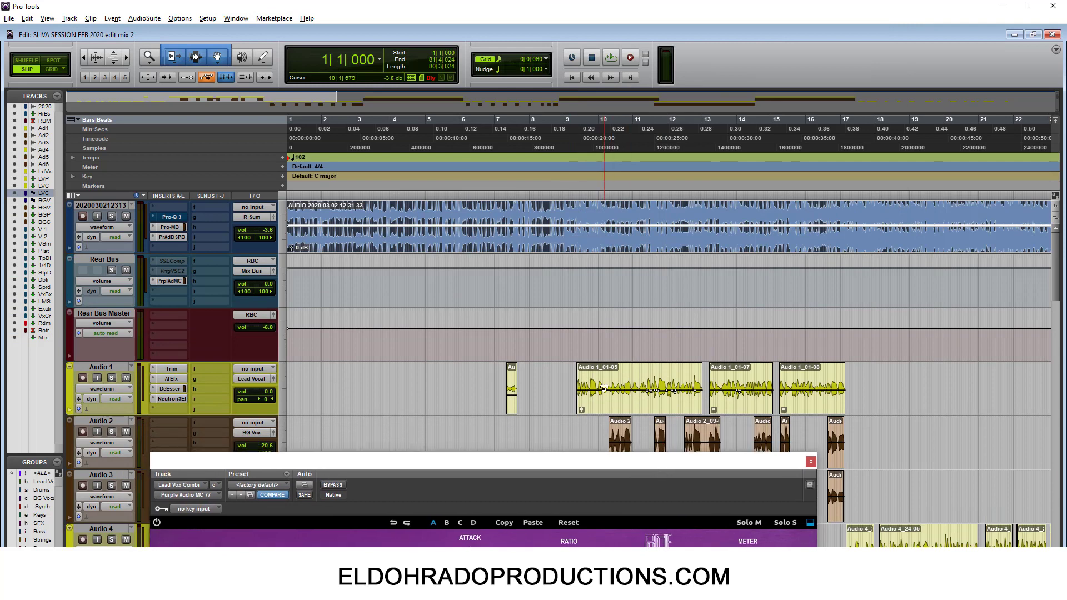
pyautogui.click(639, 411)
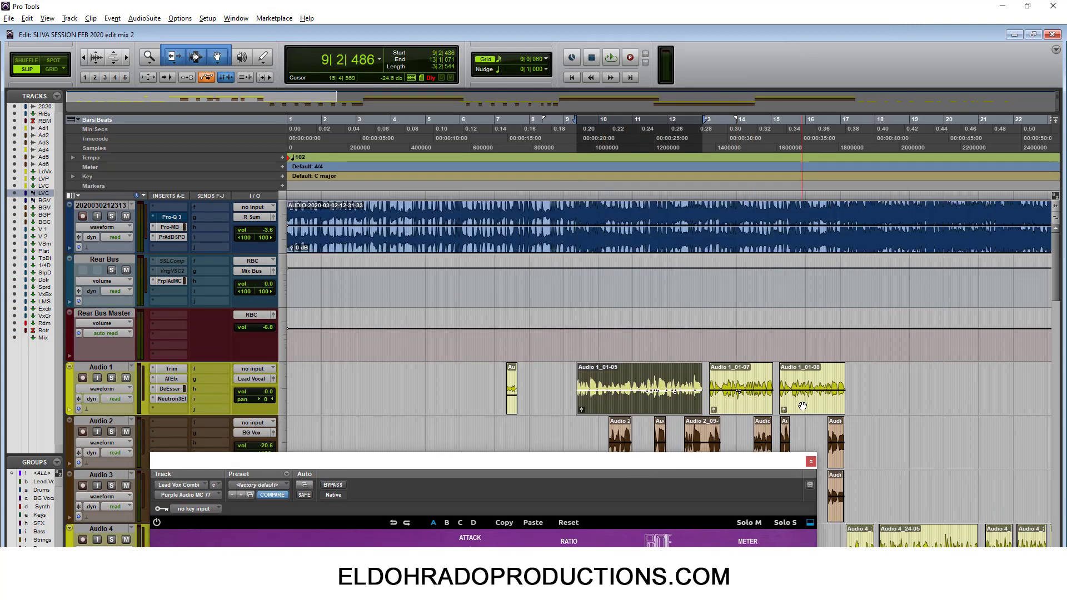
pyautogui.keyDown('shift'); pyautogui.click(796, 409); pyautogui.keyUp('shift')
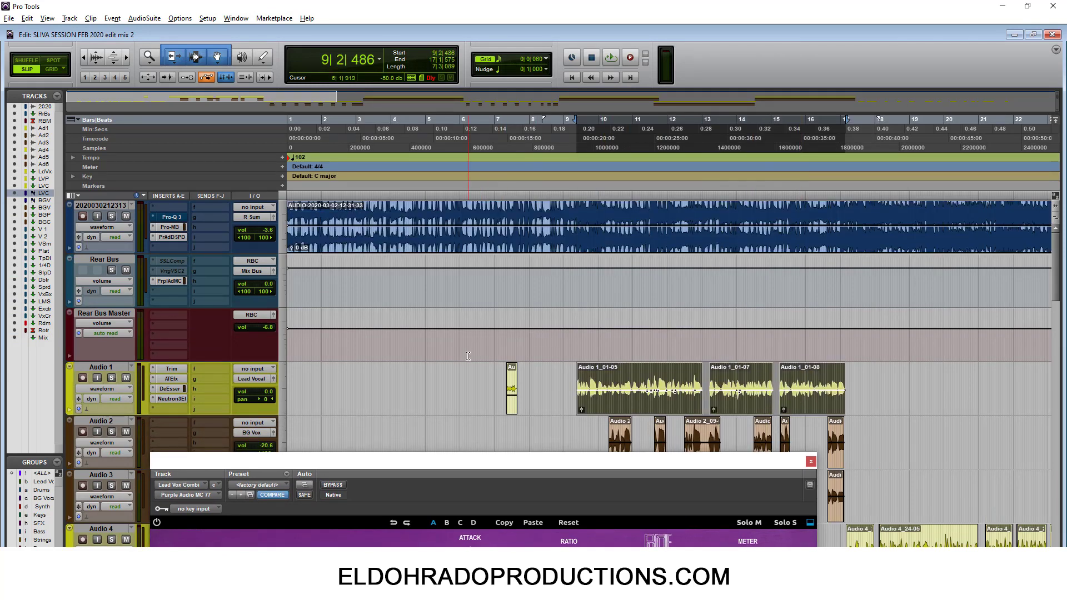
pyautogui.press('space')
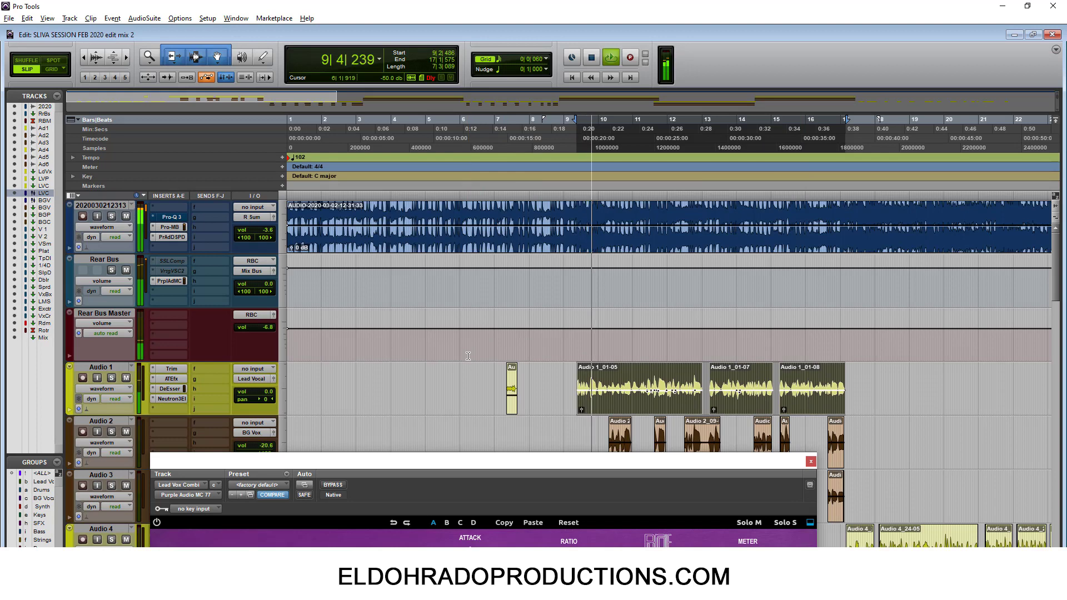
# Return to the Mix window with the MC 77 in view and mute the first track.
pyautogui.hotkey('ctrl', '=')
pyautogui.moveTo(527, 462); pyautogui.dragTo(583, 67)
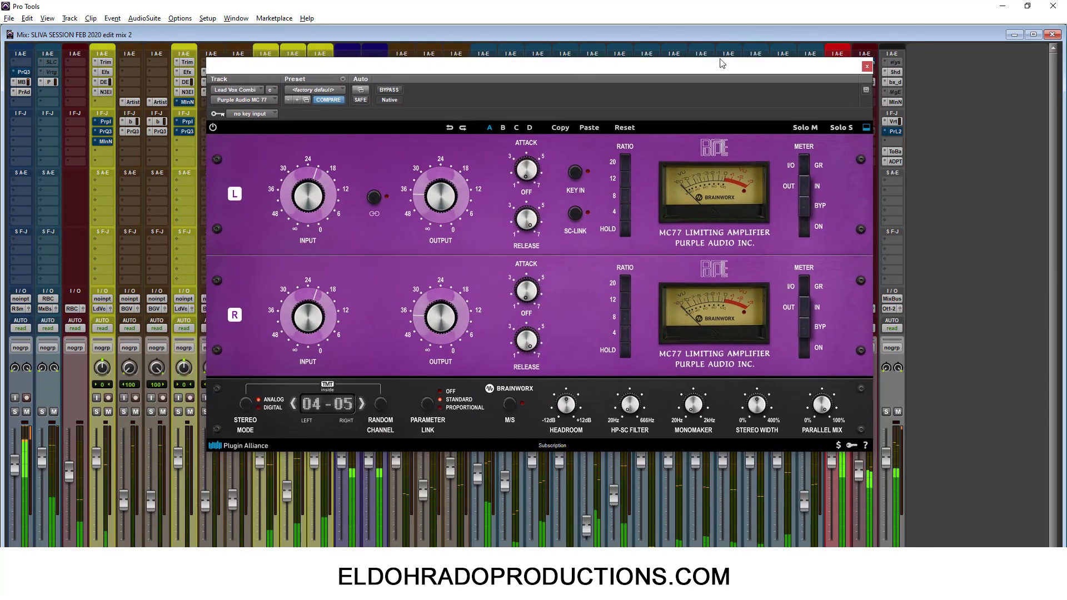
pyautogui.moveTo(719, 62); pyautogui.dragTo(734, 32)
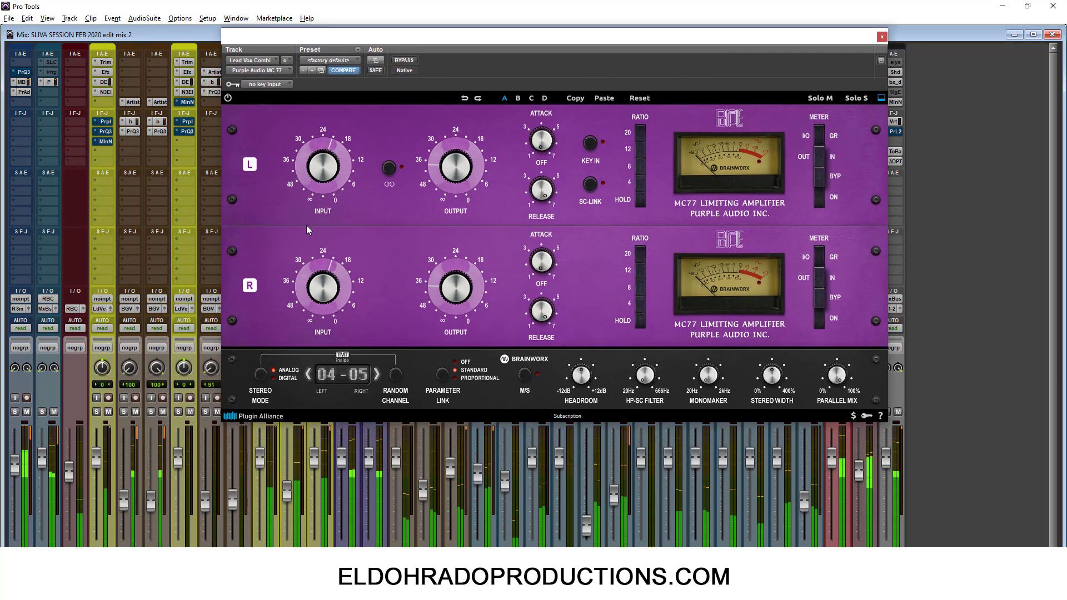
pyautogui.click(26, 412)
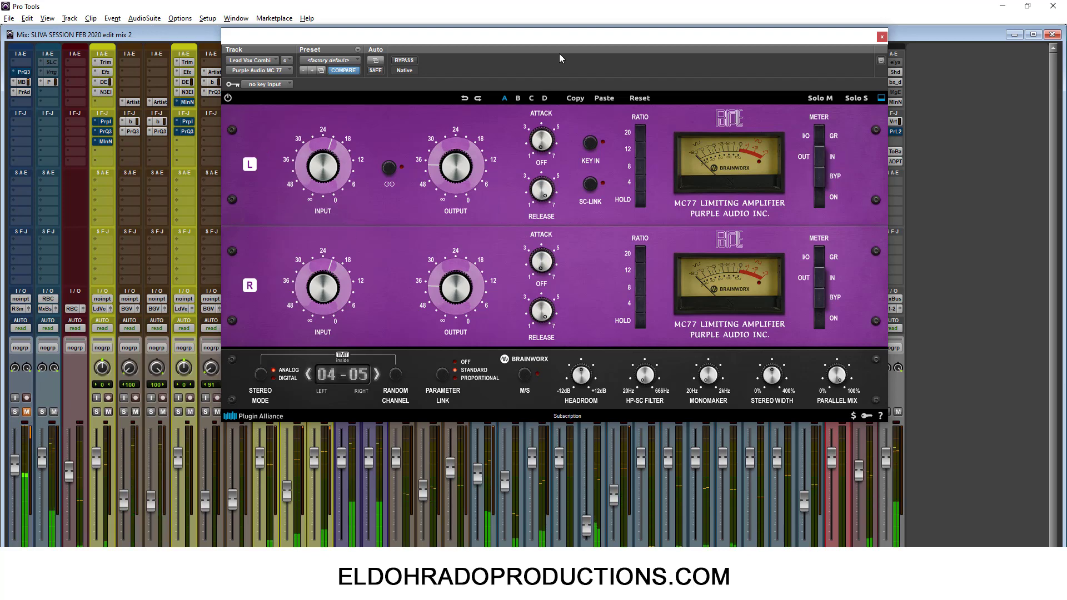
# Mute sends A through I on the Lead Vox Combi track, keeping the RB send active, and bring the MC 77 back into view.
pyautogui.moveTo(631, 49); pyautogui.dragTo(878, 146)
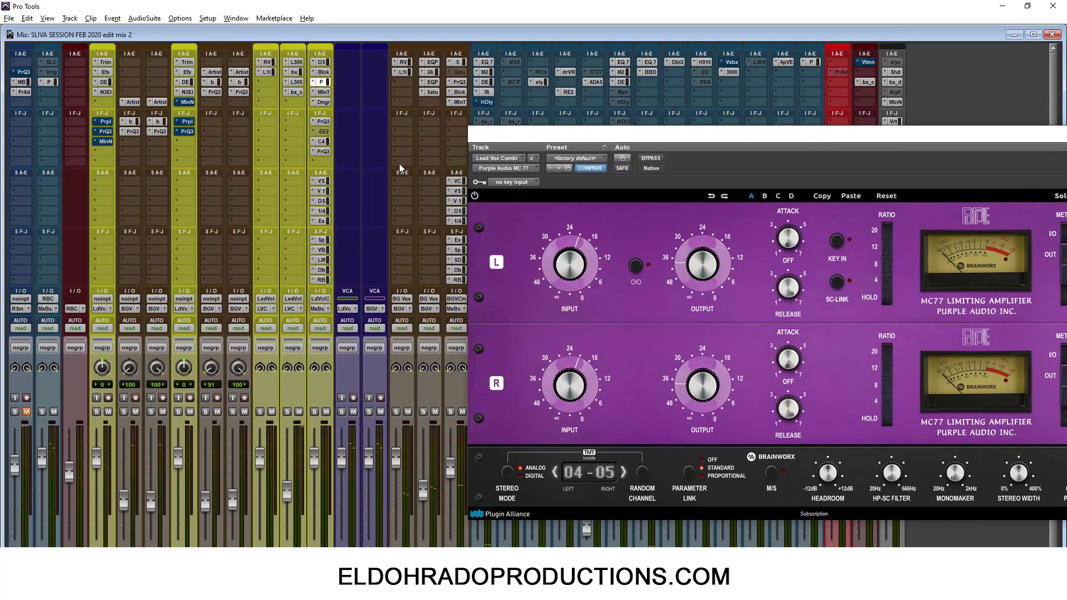
pyautogui.click(326, 182)
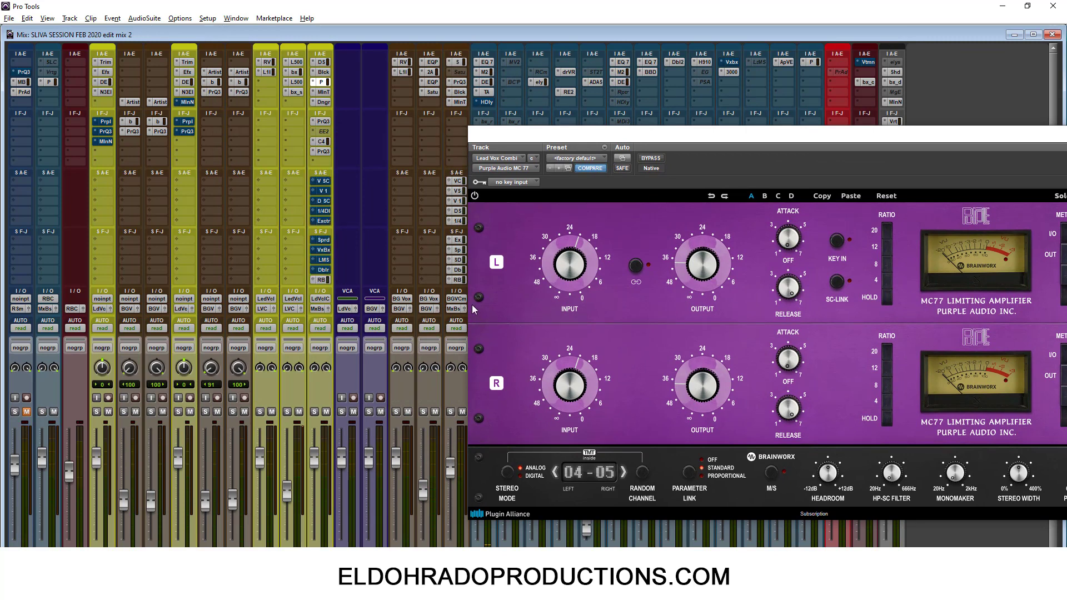
pyautogui.moveTo(571, 136); pyautogui.dragTo(306, 135)
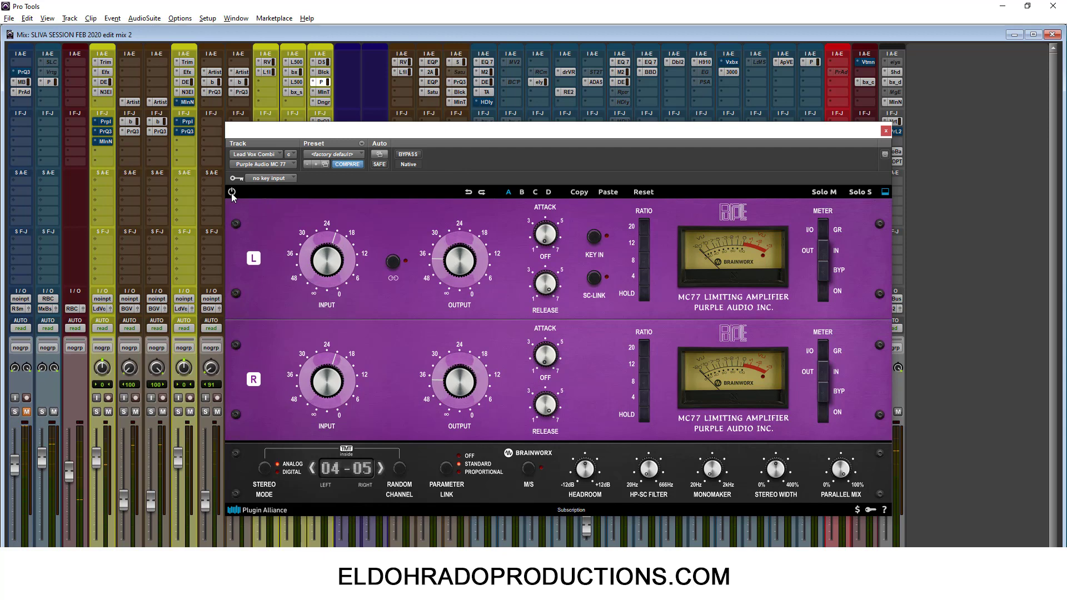
# Power the MC 77 on and toggle its power during playback to compare the lead vocal with and without it, leaving it on.
pyautogui.moveTo(336, 135); pyautogui.dragTo(387, 89)
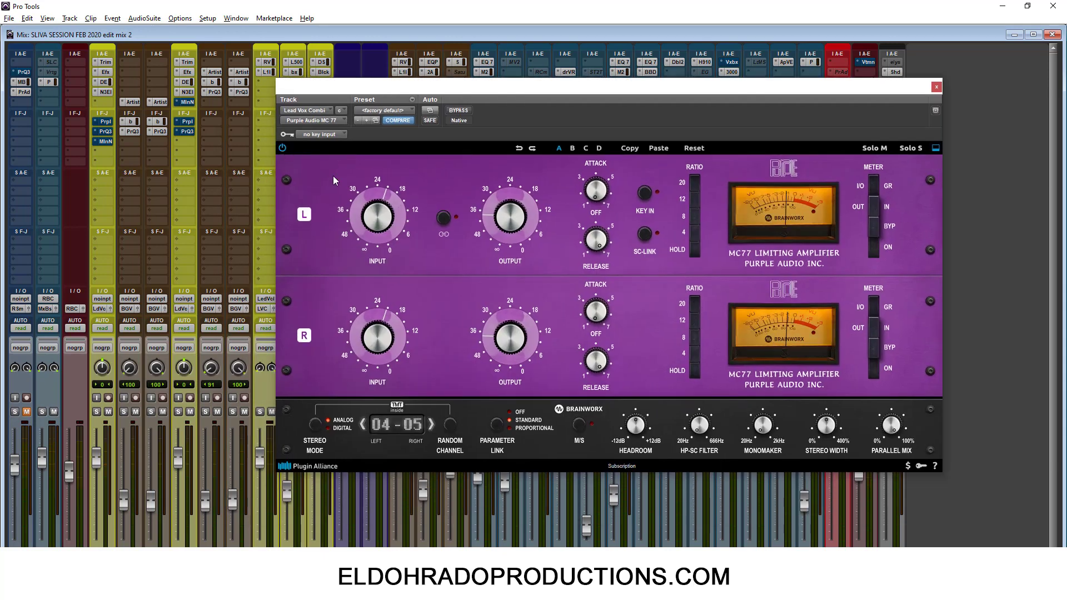
pyautogui.moveTo(532, 87); pyautogui.dragTo(505, 91)
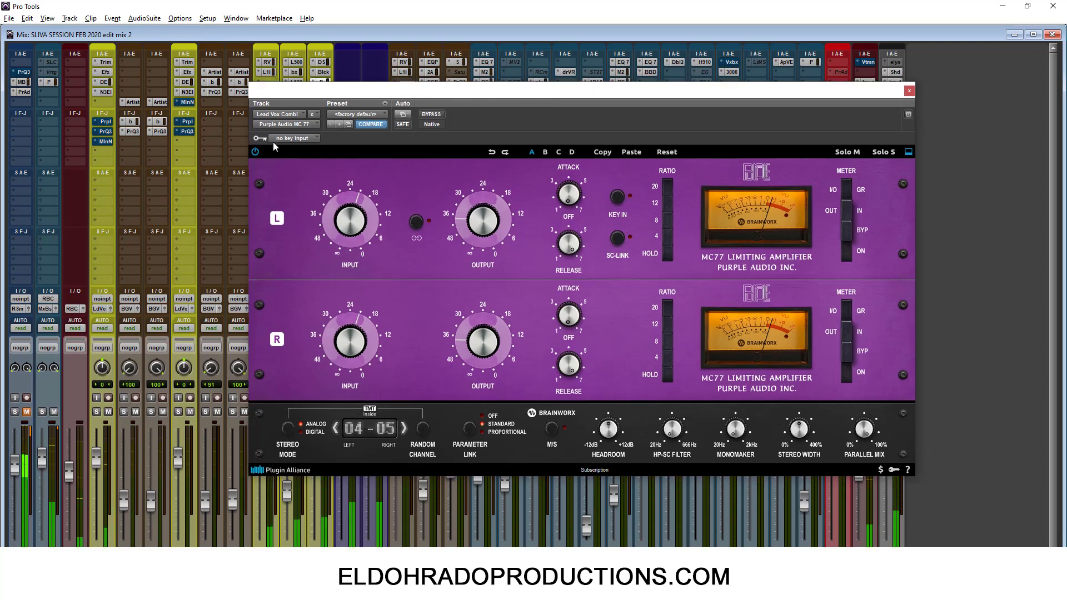
pyautogui.click(255, 153)
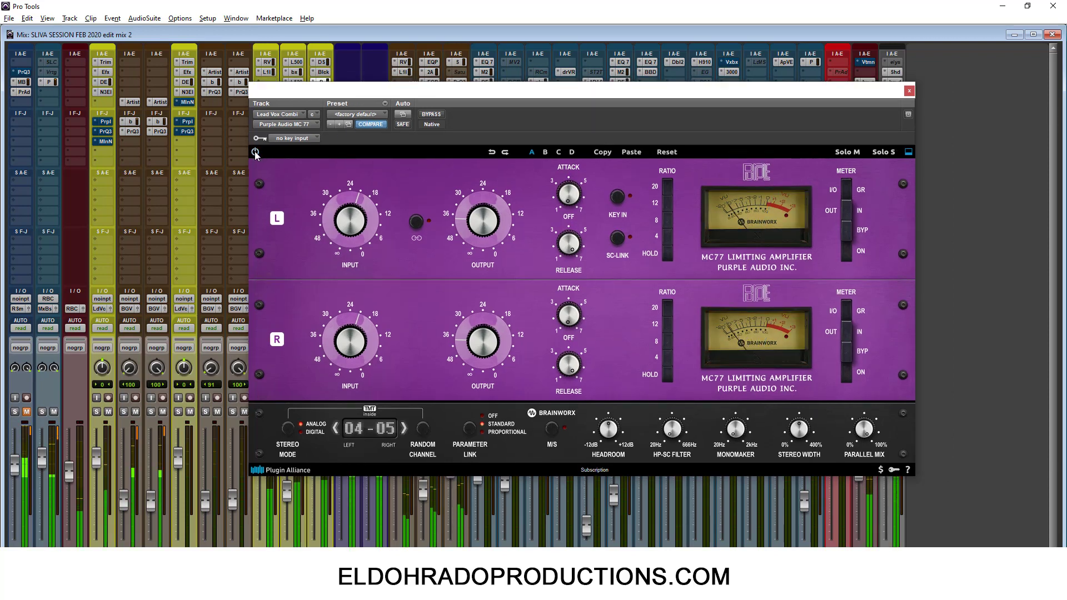
pyautogui.click(256, 152)
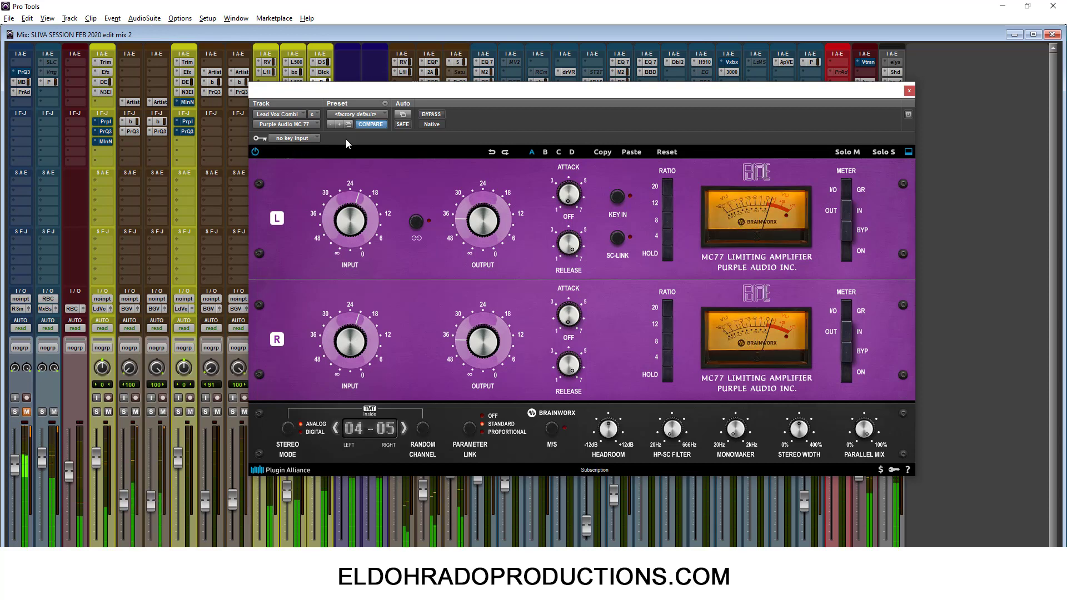
# Toggle the MC 77's effect bypass twice to compare the lead vocal, leaving it active, and close the plug-in window.
pyautogui.click(426, 115)
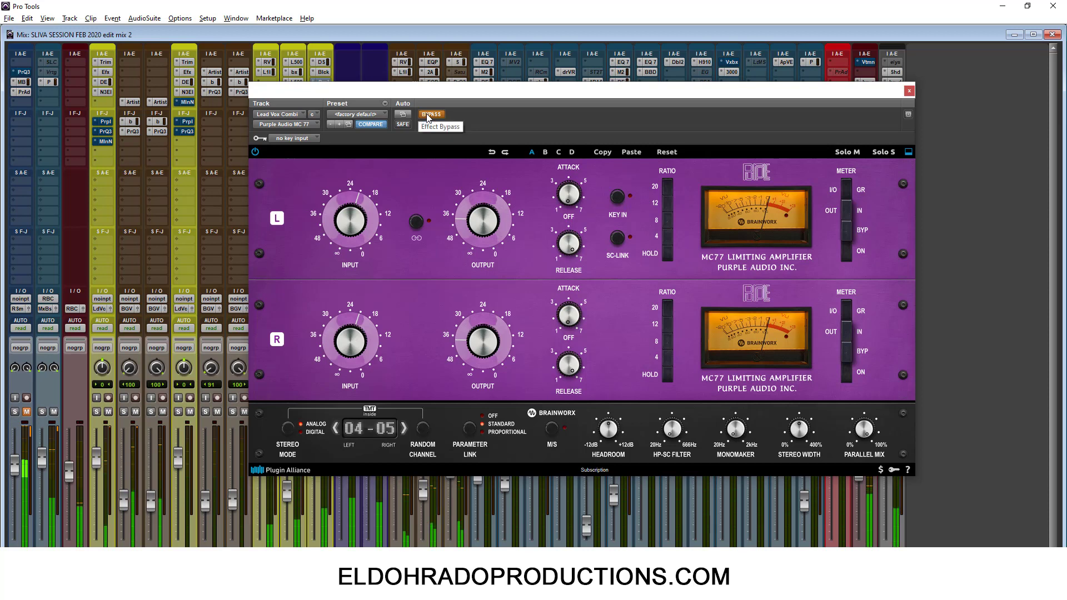
pyautogui.click(427, 115)
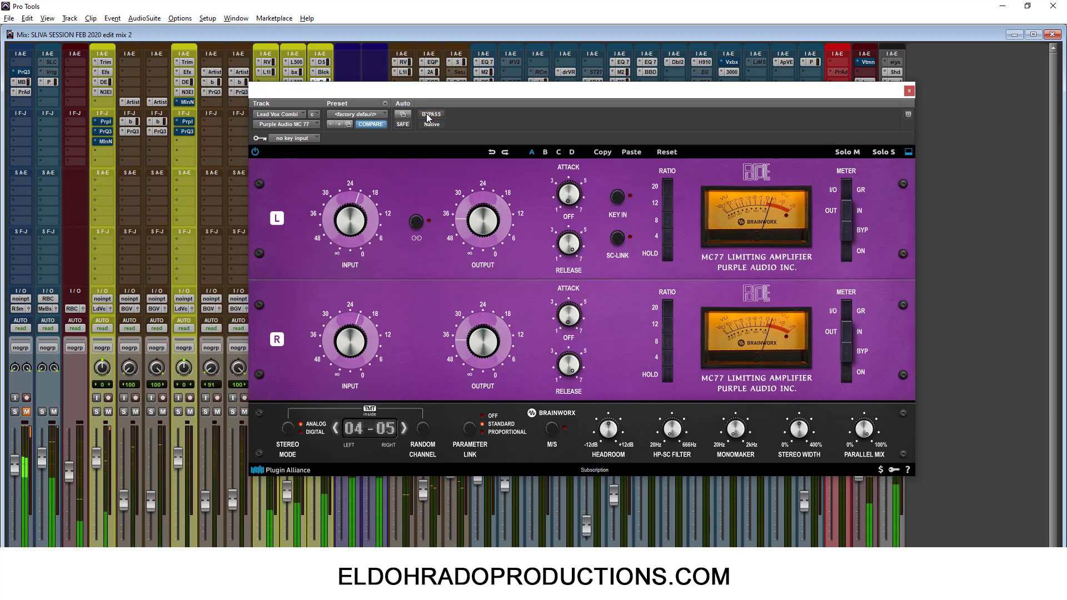
pyautogui.click(427, 116)
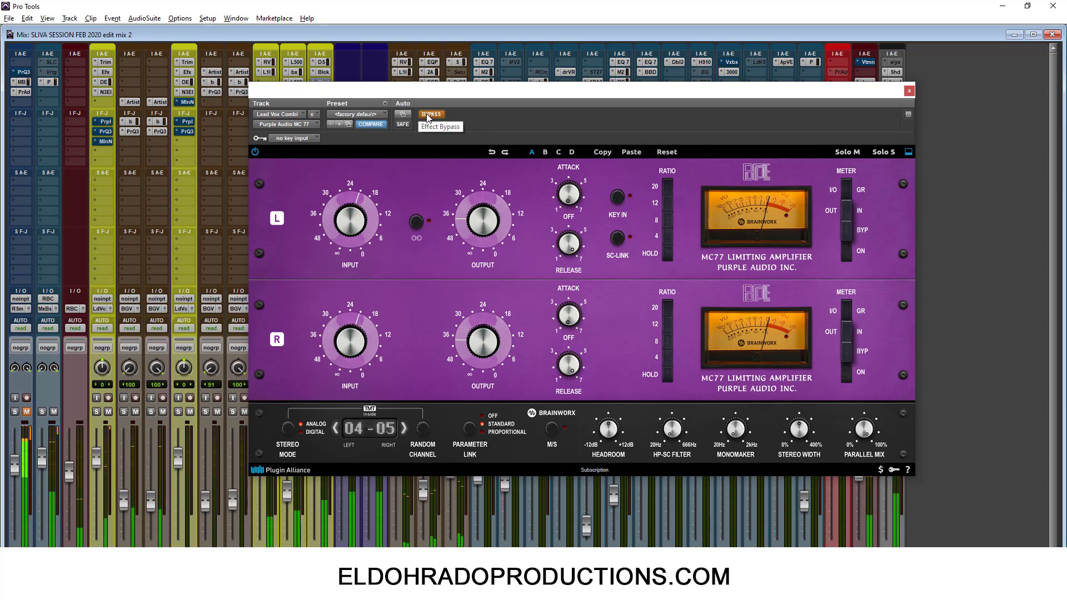
pyautogui.click(427, 115)
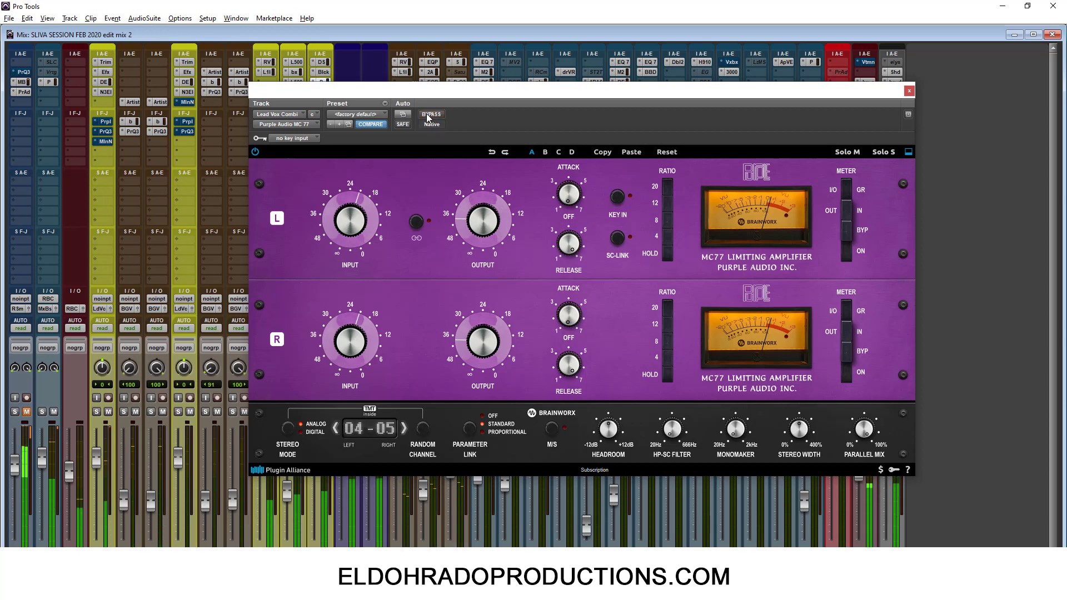
pyautogui.moveTo(498, 97); pyautogui.dragTo(512, 92)
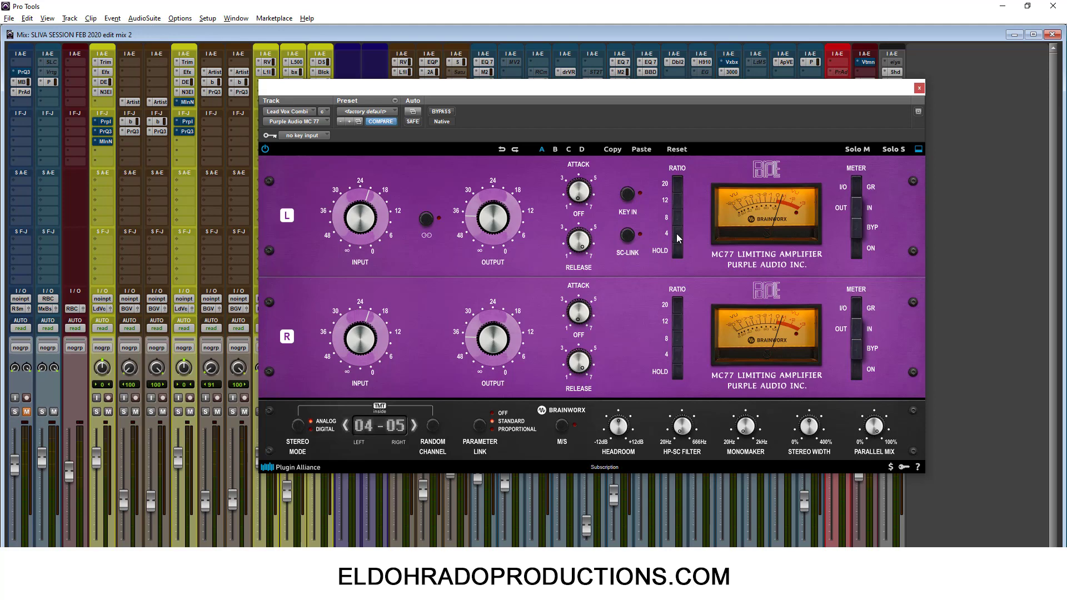
pyautogui.click(919, 89)
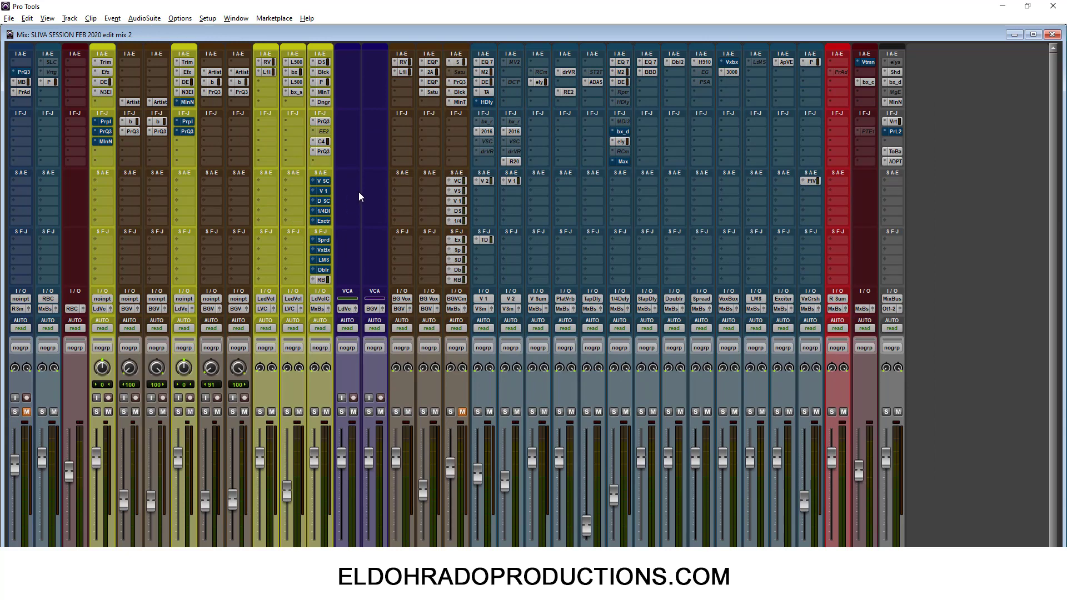
# Open the Brainworx MC 77 on the Rear Bus track and place its window over the middle of the mixer.
pyautogui.click(55, 81)
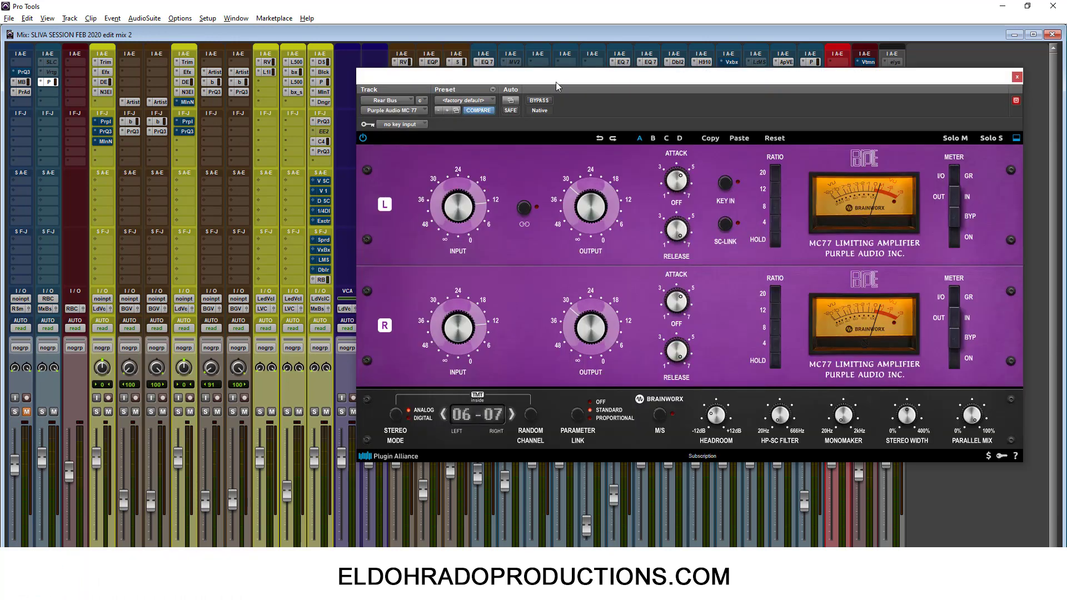
pyautogui.moveTo(556, 82); pyautogui.dragTo(481, 93)
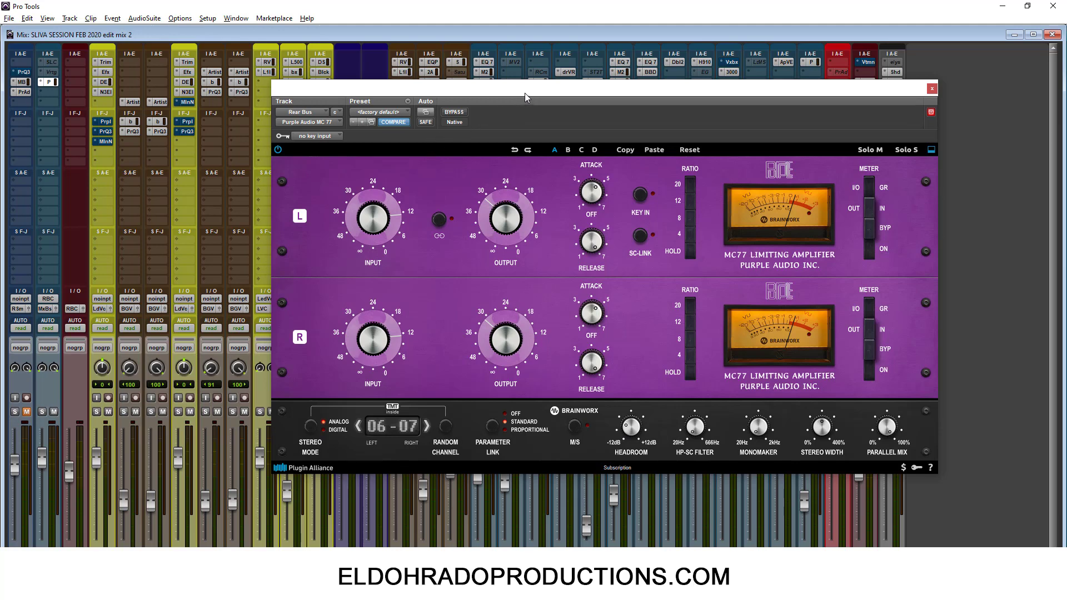
pyautogui.moveTo(526, 93); pyautogui.dragTo(507, 113)
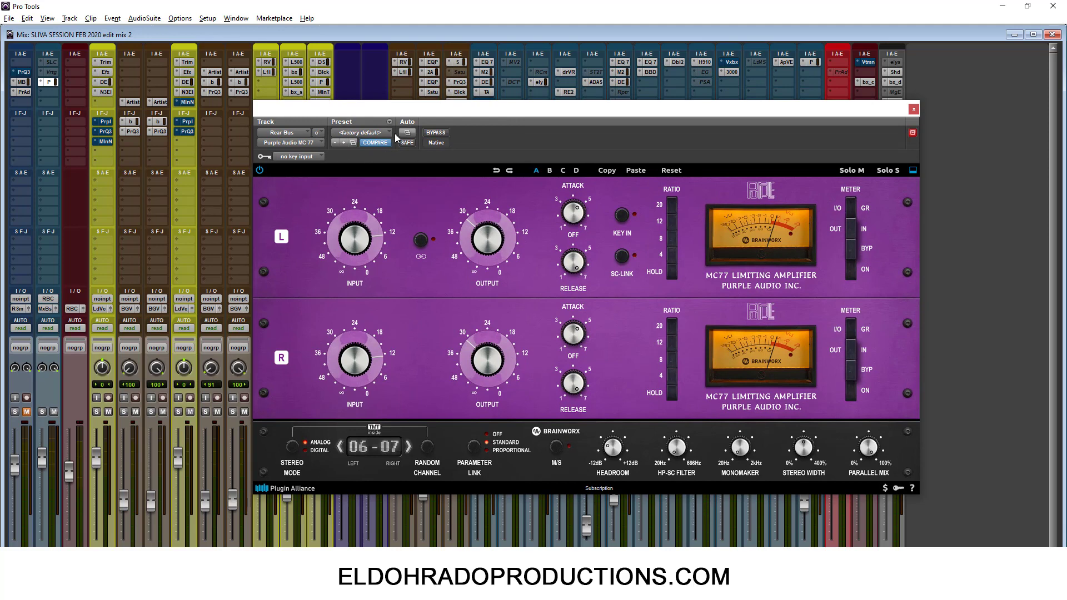
# Toggle the Rear Bus MC 77's power off and on during playback to compare the sound, and close its window.
pyautogui.press('space')
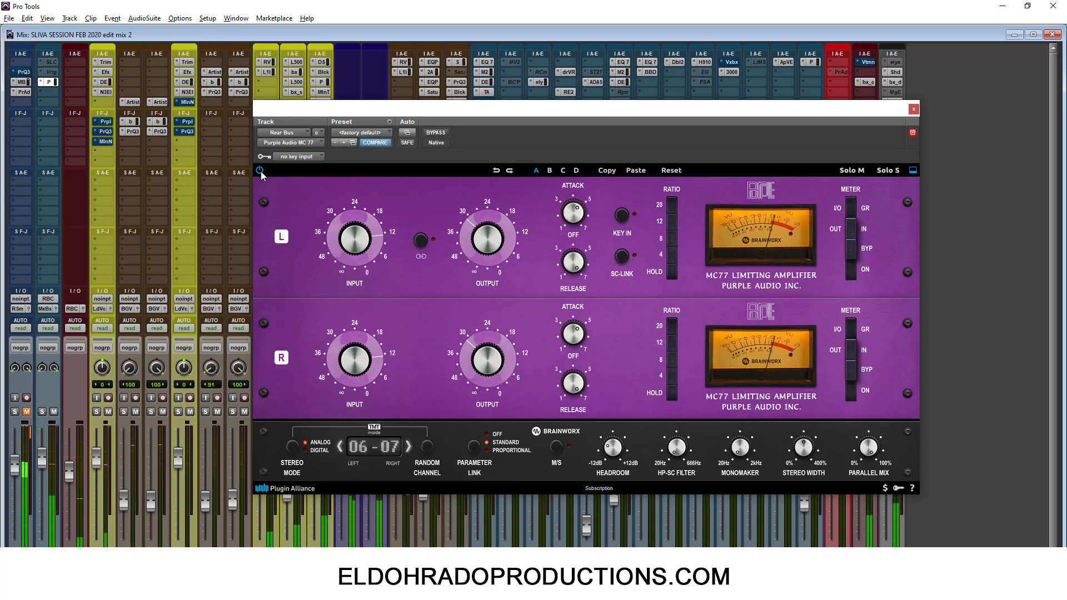
pyautogui.click(260, 171)
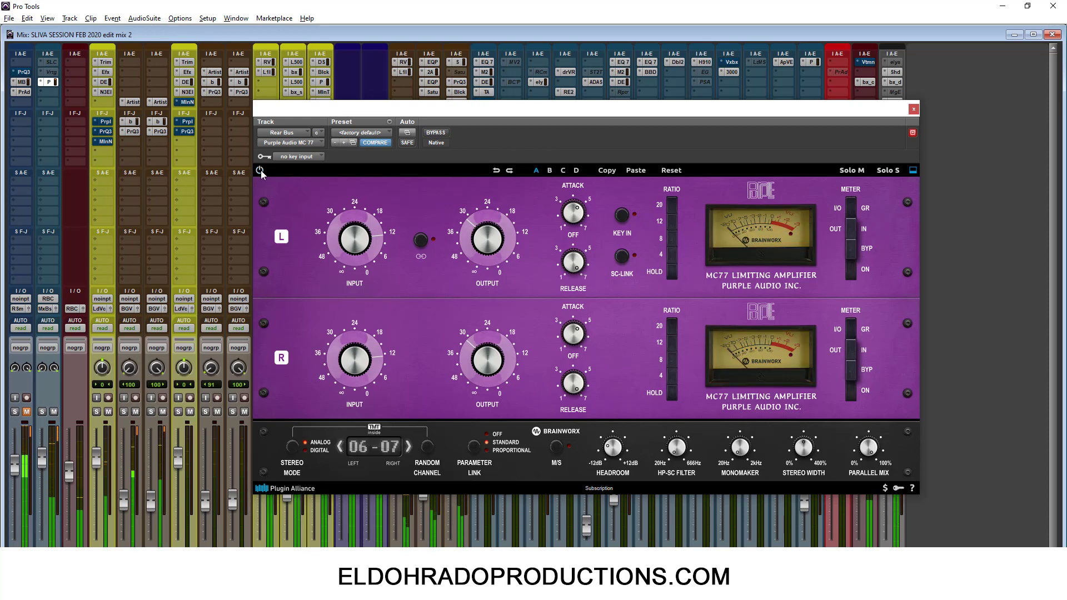
pyautogui.click(260, 171)
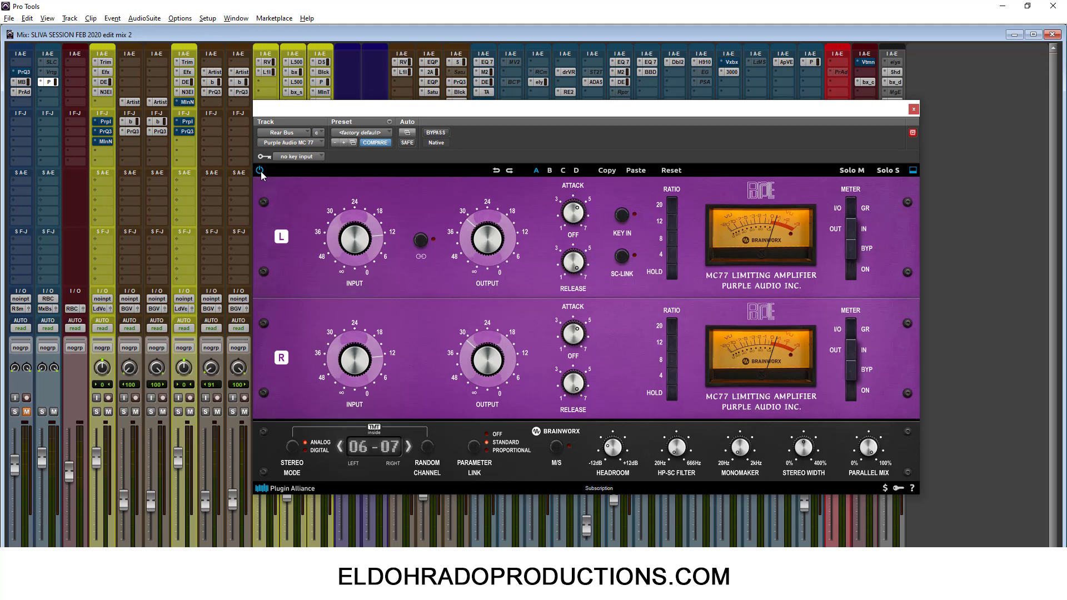
pyautogui.click(913, 109)
# Open the Vox Crush track's MC 77, reposition its window, toggle its lower control section, and close it.
pyautogui.click(810, 62)
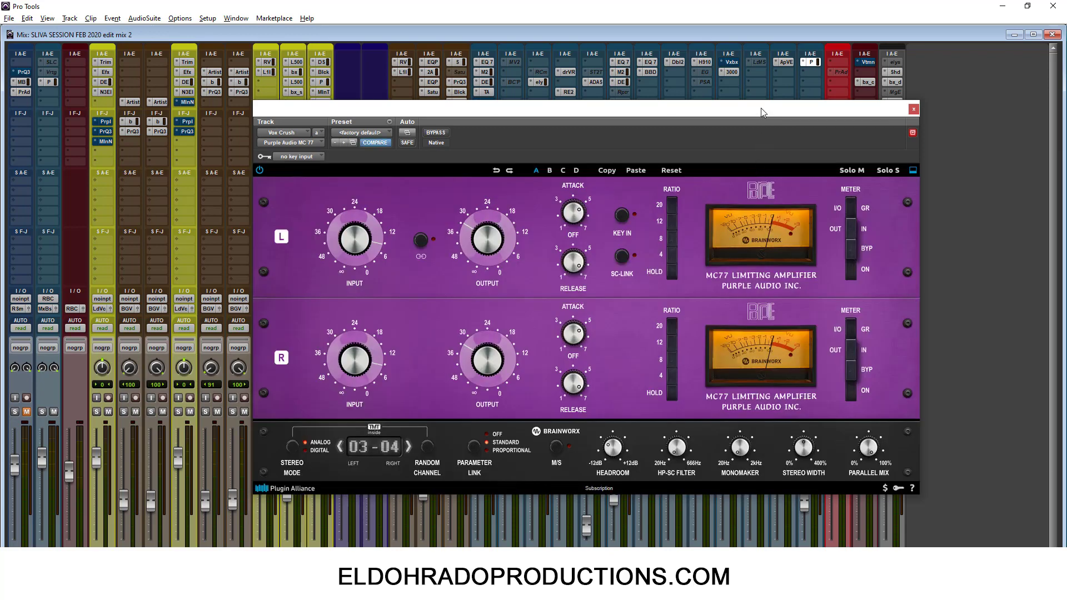
pyautogui.moveTo(762, 112); pyautogui.dragTo(700, 84)
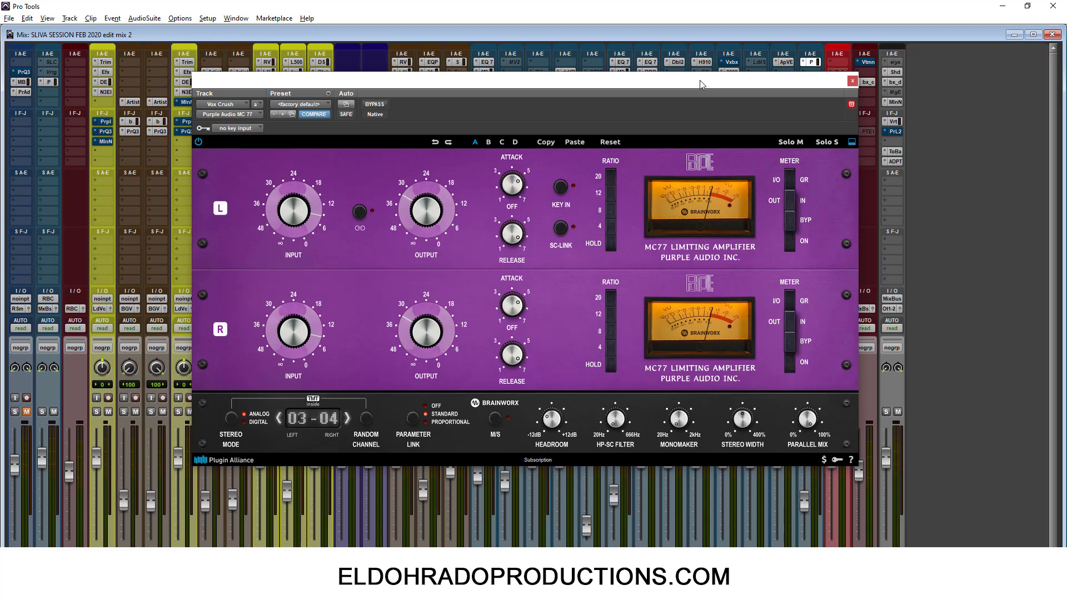
pyautogui.moveTo(700, 83); pyautogui.dragTo(666, 294)
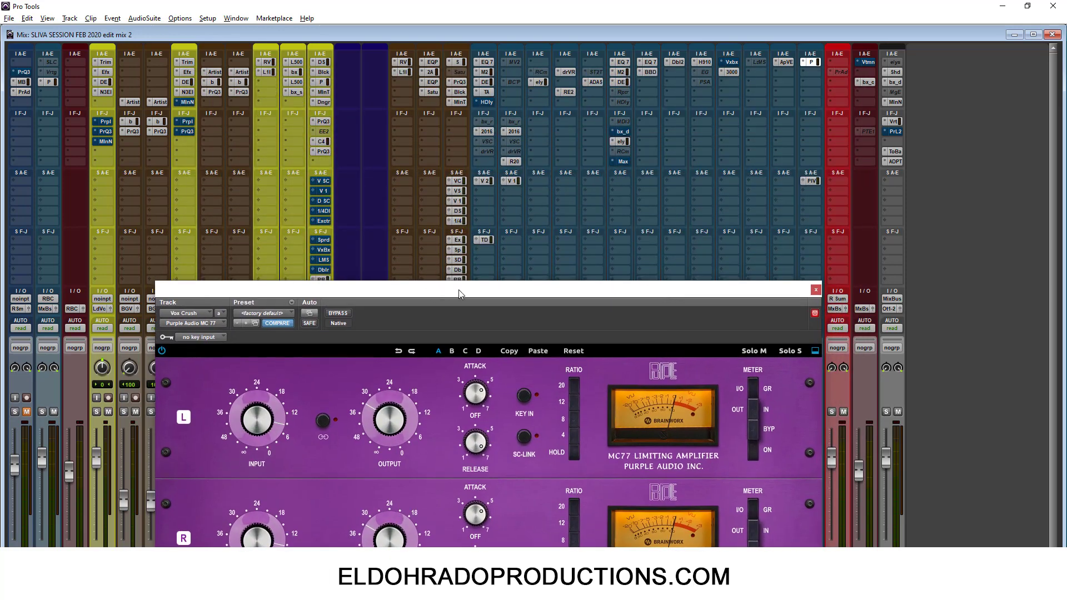
pyautogui.moveTo(459, 294); pyautogui.dragTo(855, 152)
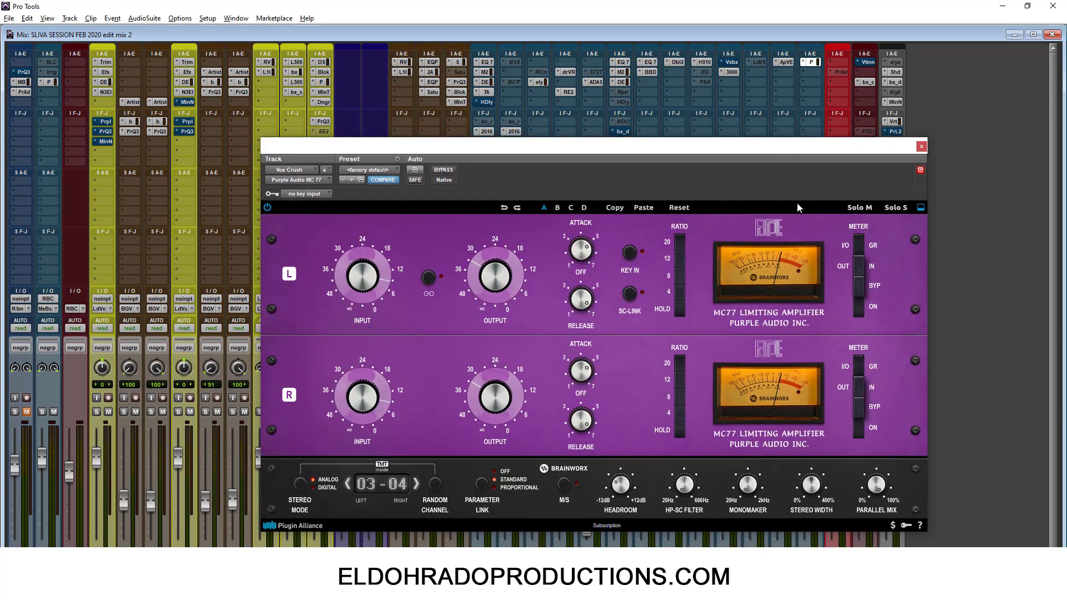
pyautogui.click(920, 208)
pyautogui.click(919, 209)
pyautogui.click(922, 146)
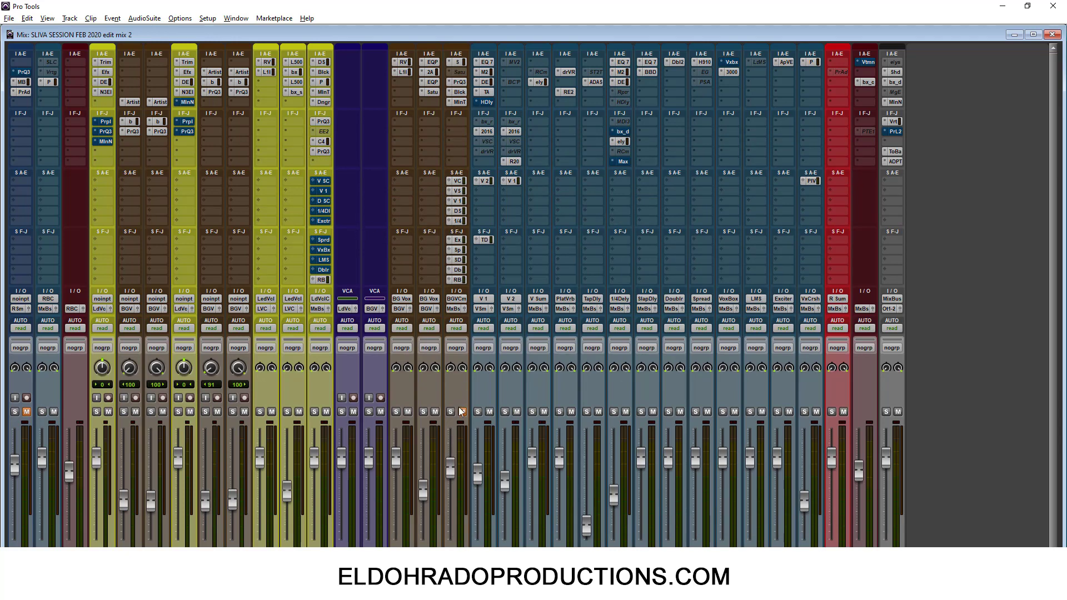
# Select the Audio 2 clips from 10|2 to 13|3 in the Edit window, return to the mixer and mute the Lead Vox Combi track.
pyautogui.click(1052, 35)
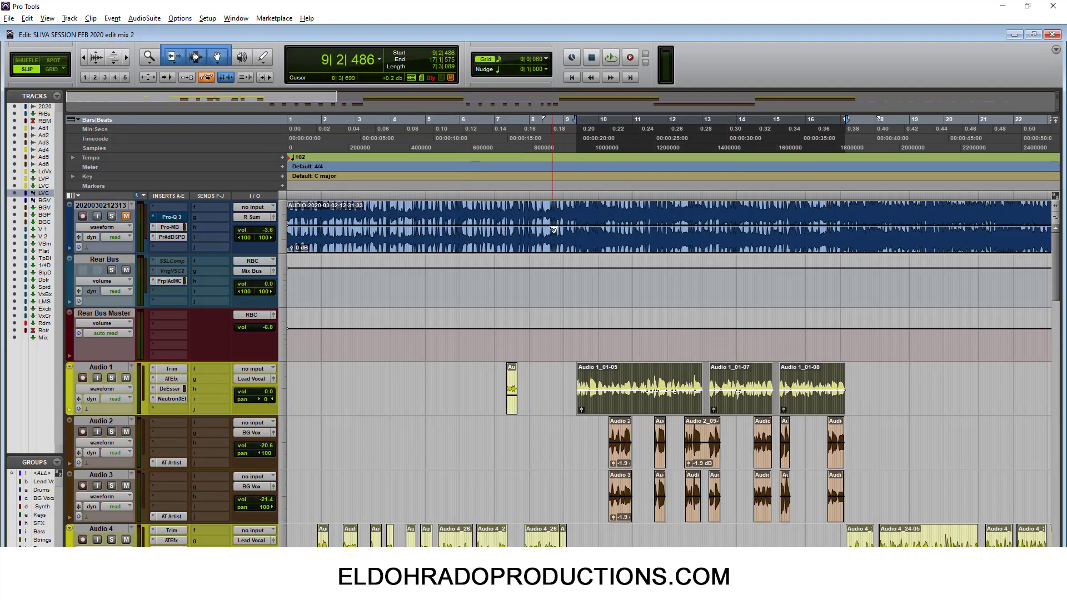
pyautogui.scroll(-8, 556, 233)
pyautogui.scroll(3, 622, 312)
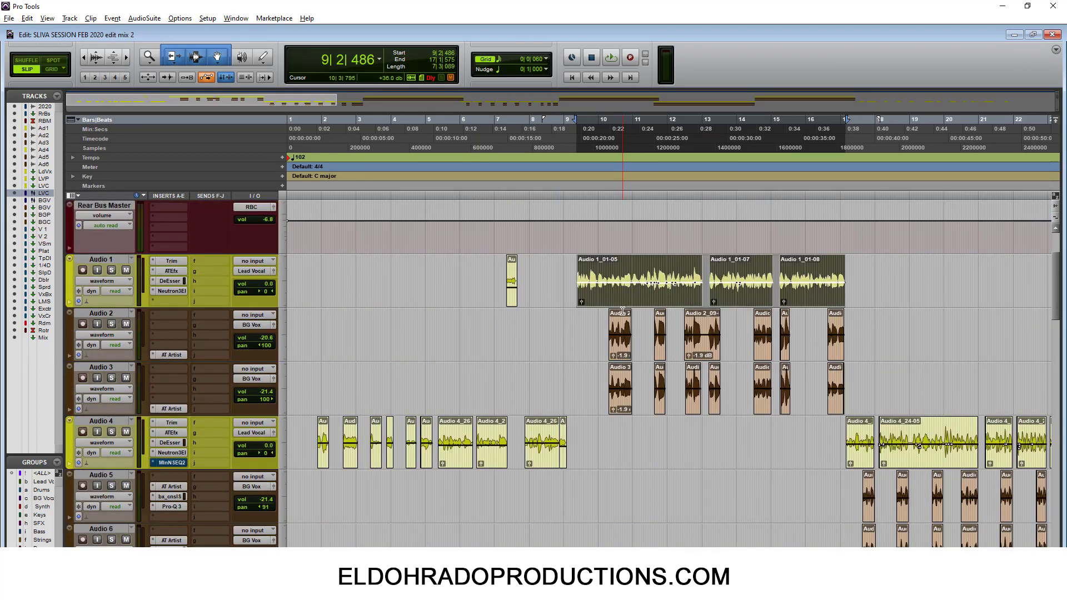
pyautogui.moveTo(614, 343); pyautogui.dragTo(712, 347)
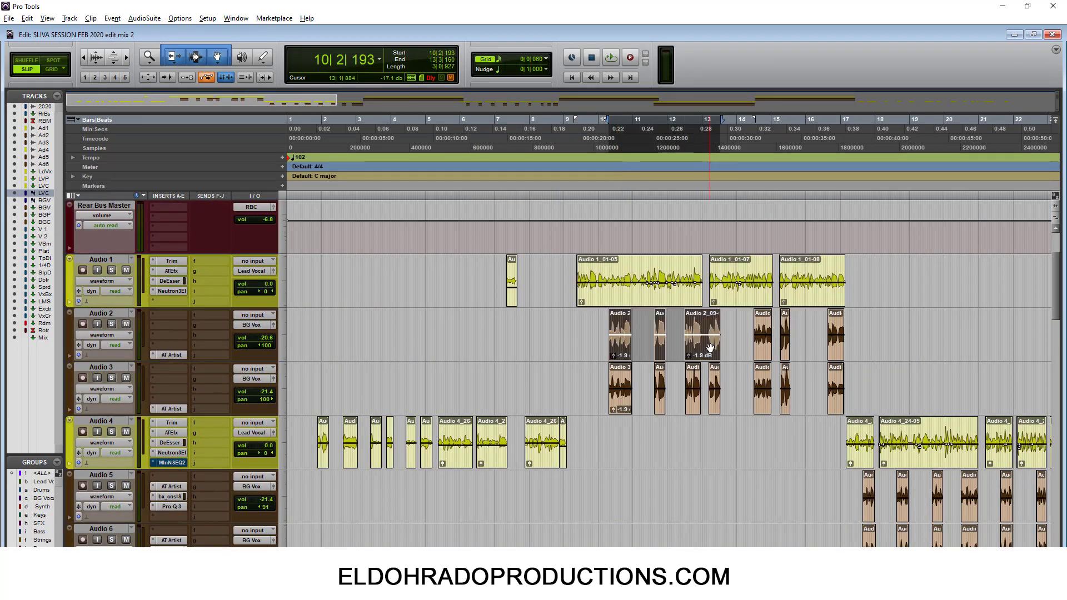
pyautogui.hotkey('ctrl', '=')
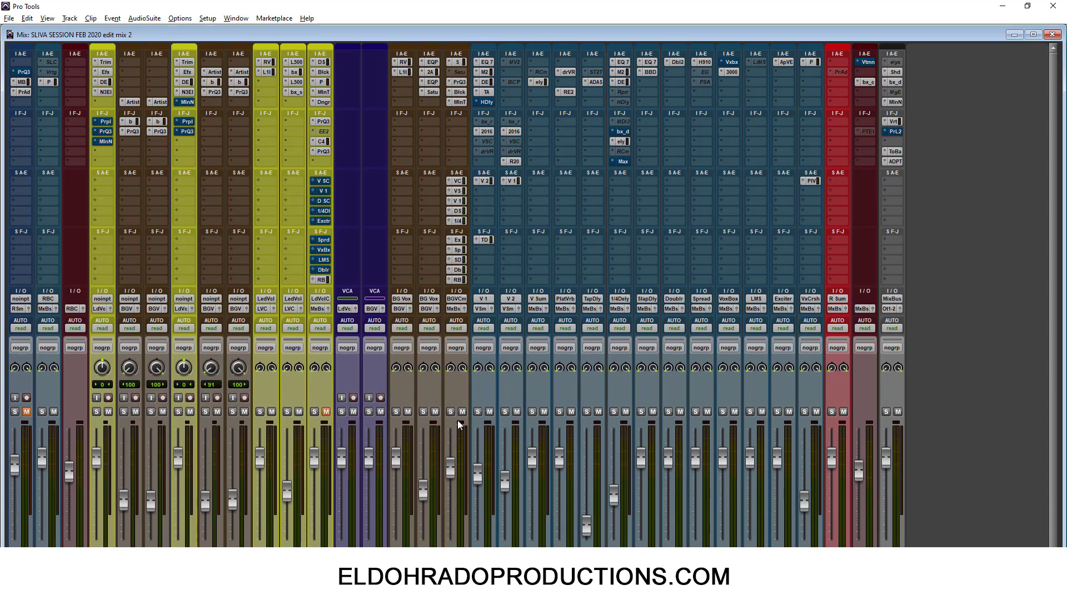
# Adjust the input and output levels of the Brainworx MC 77 on Vox Crush against playback, and bypass the plug-in.
pyautogui.press('space')
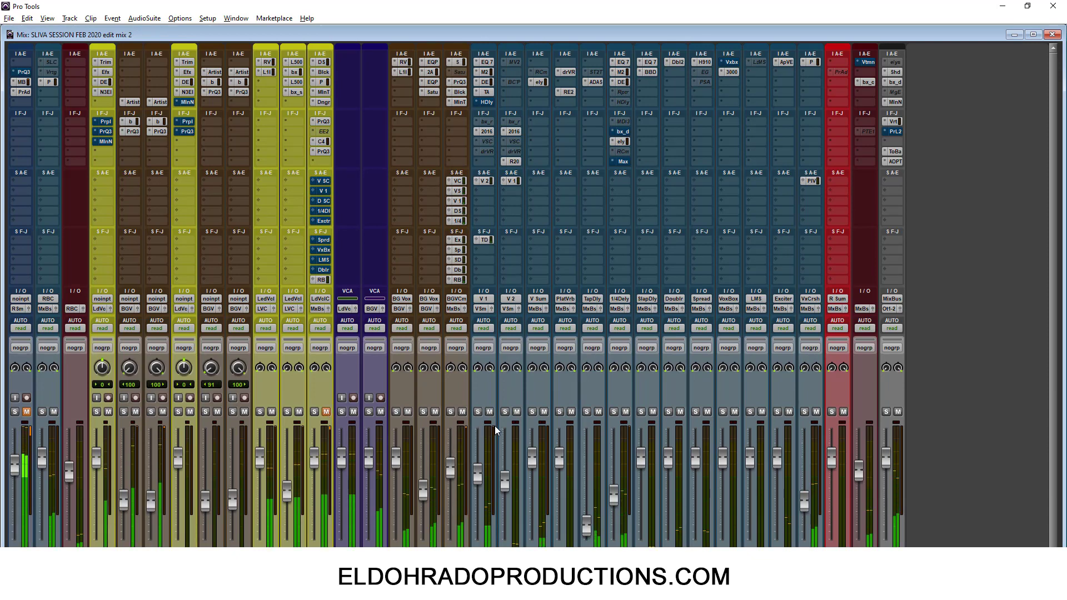
pyautogui.click(815, 62)
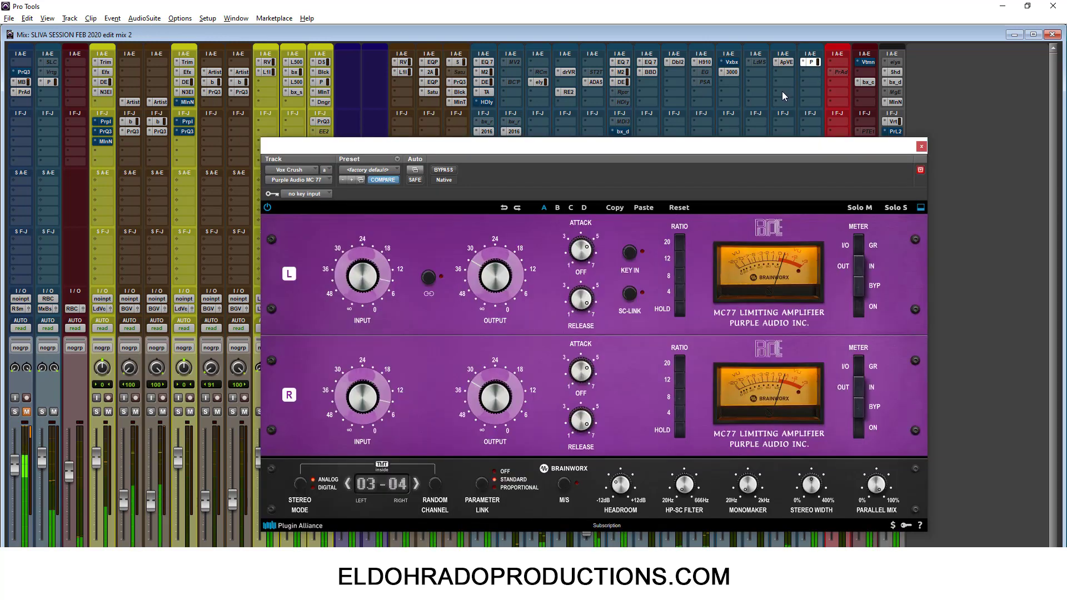
pyautogui.moveTo(360, 297); pyautogui.dragTo(356, 293)
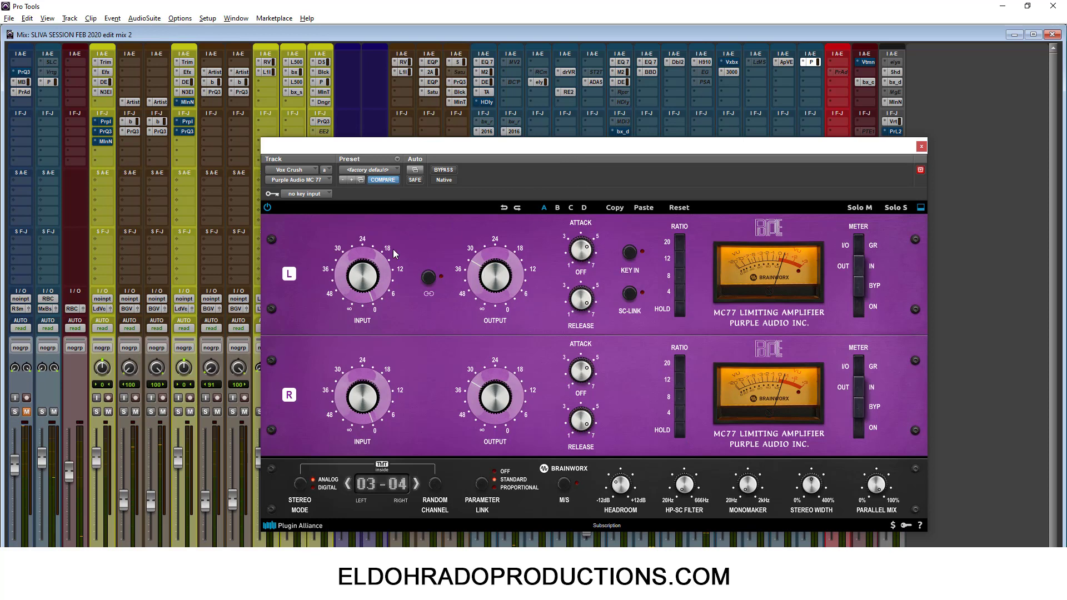
pyautogui.moveTo(484, 266); pyautogui.dragTo(485, 275)
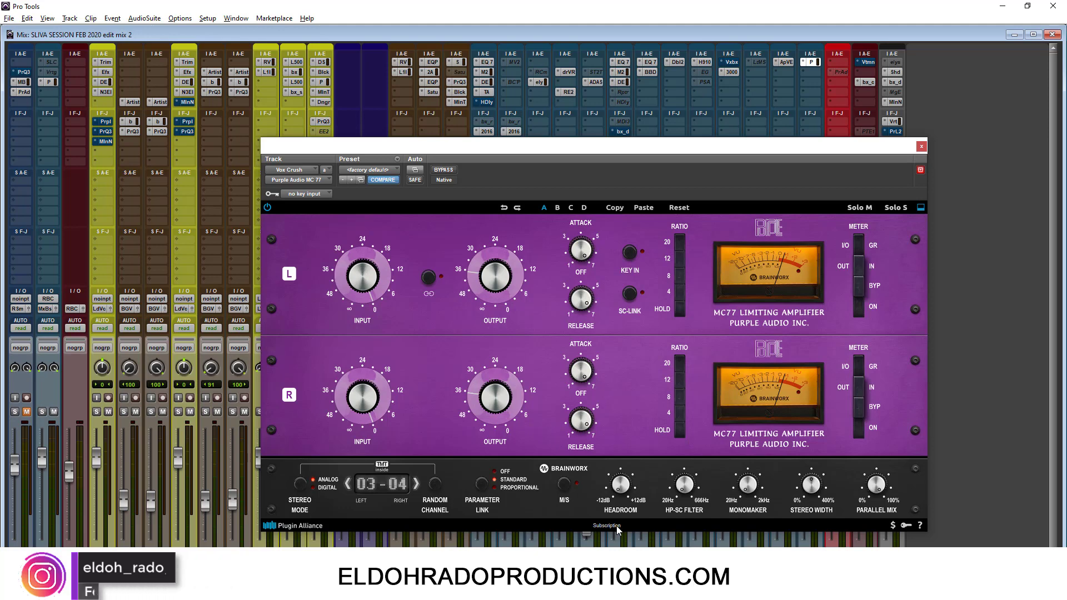
pyautogui.keyDown('ctrl'); pyautogui.click(812, 62); pyautogui.keyUp('ctrl')
pyautogui.click(805, 72)
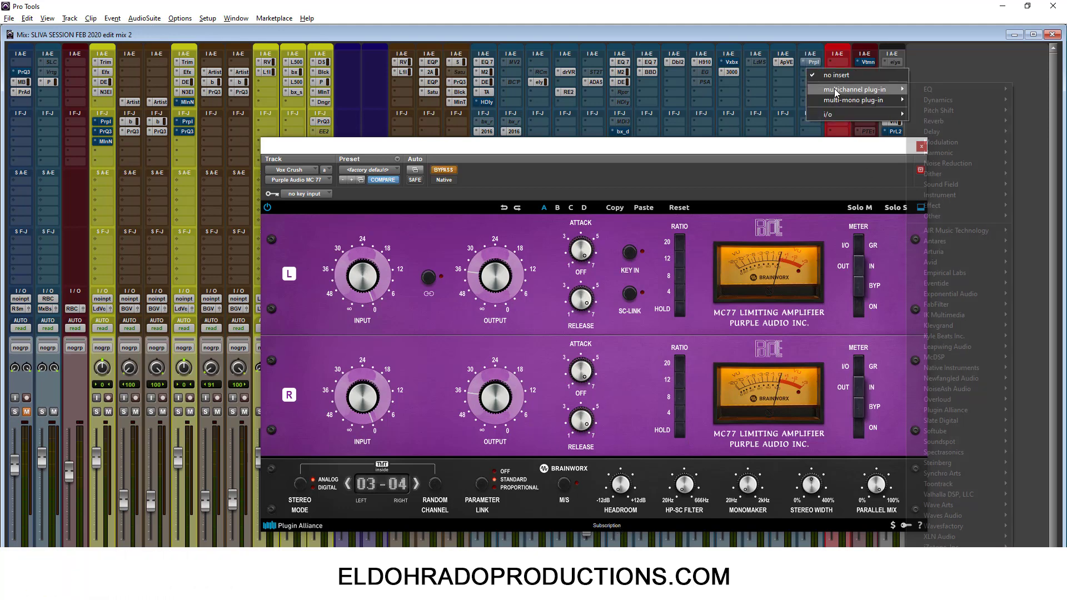
pyautogui.moveTo(870, 90)
pyautogui.moveTo(960, 269)
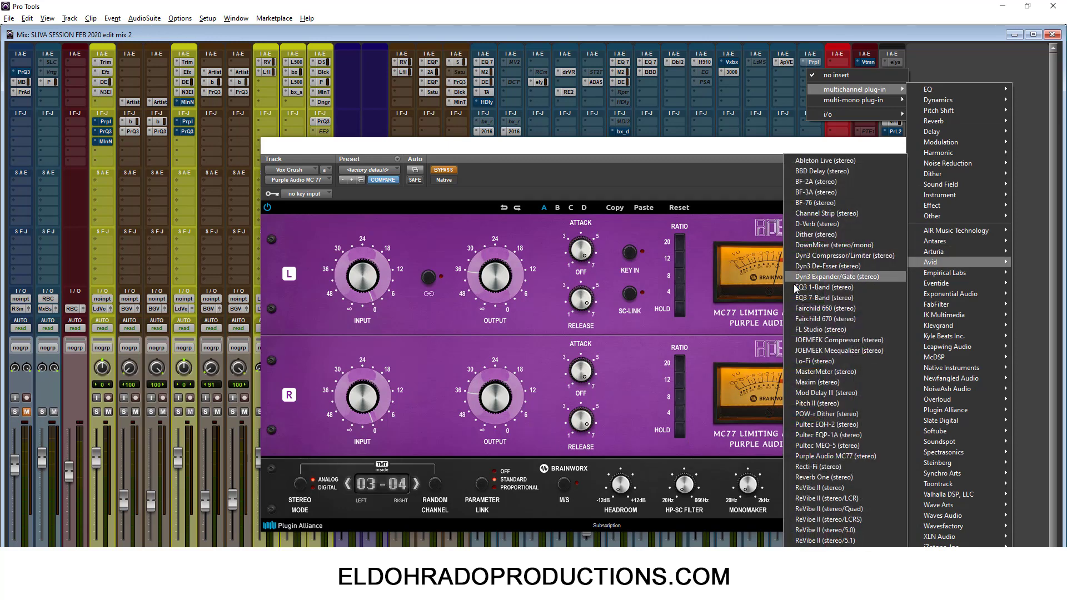
pyautogui.click(837, 200)
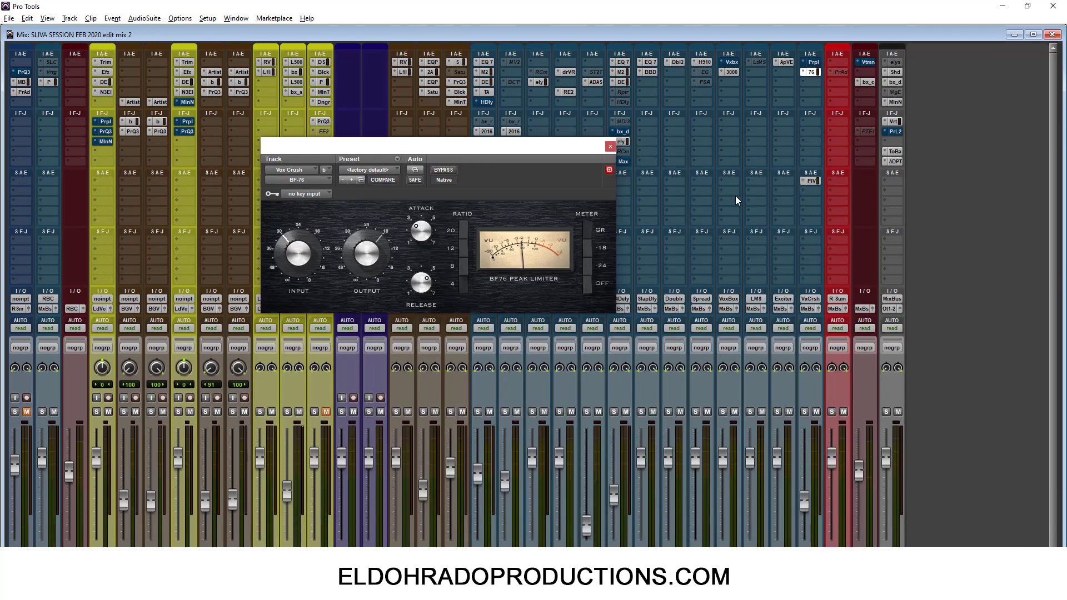
# Replace the BF-76 in Vox Crush's second insert with Avid's multichannel Purple Audio MC77 (stereo) and reposition its window.
pyautogui.click(805, 72)
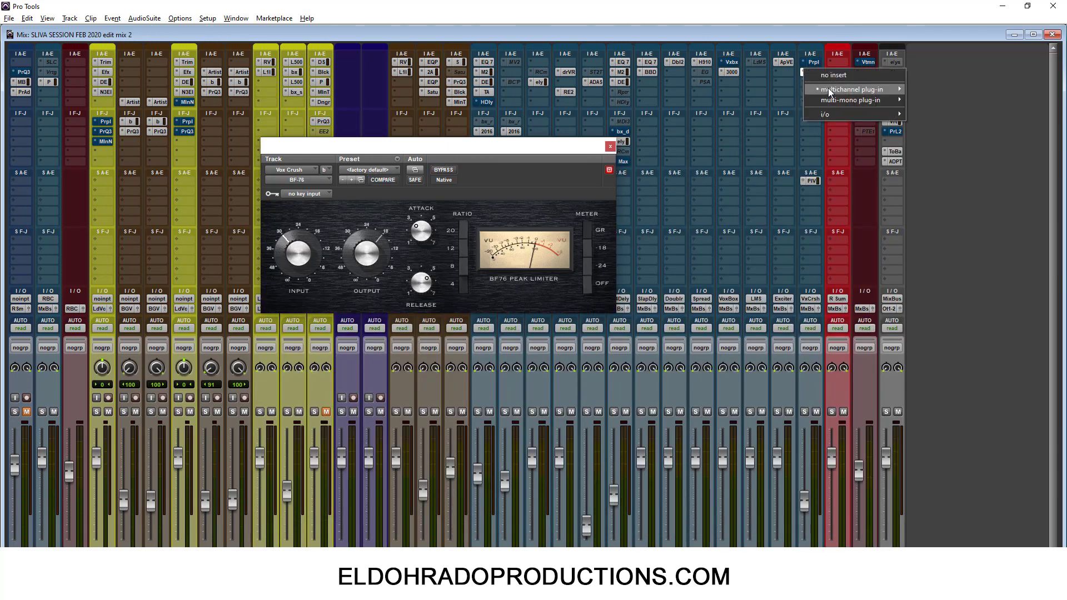
pyautogui.moveTo(856, 89)
pyautogui.moveTo(932, 266)
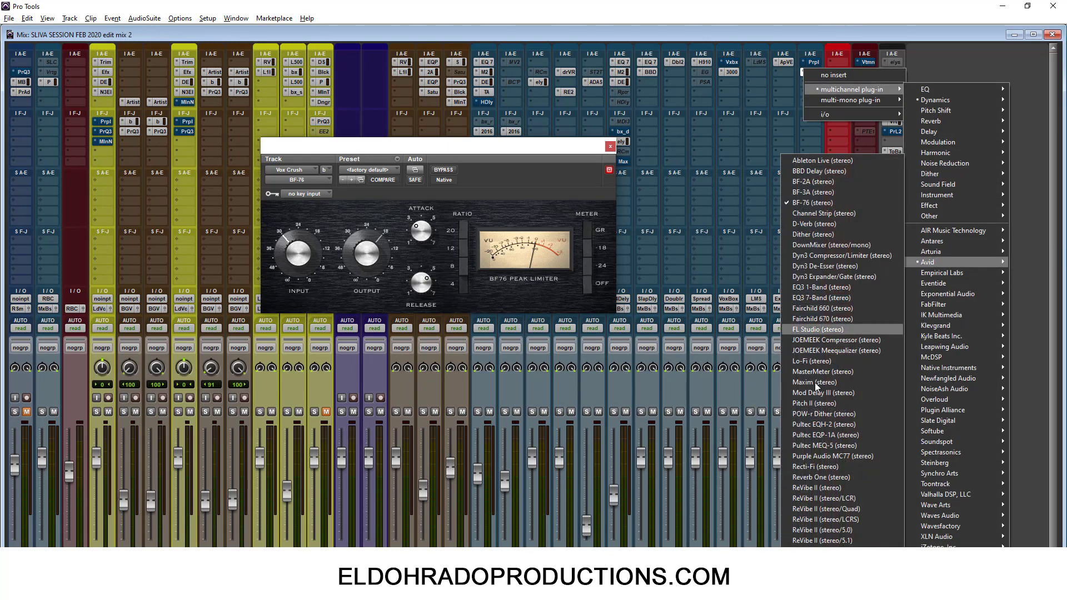
pyautogui.click(828, 457)
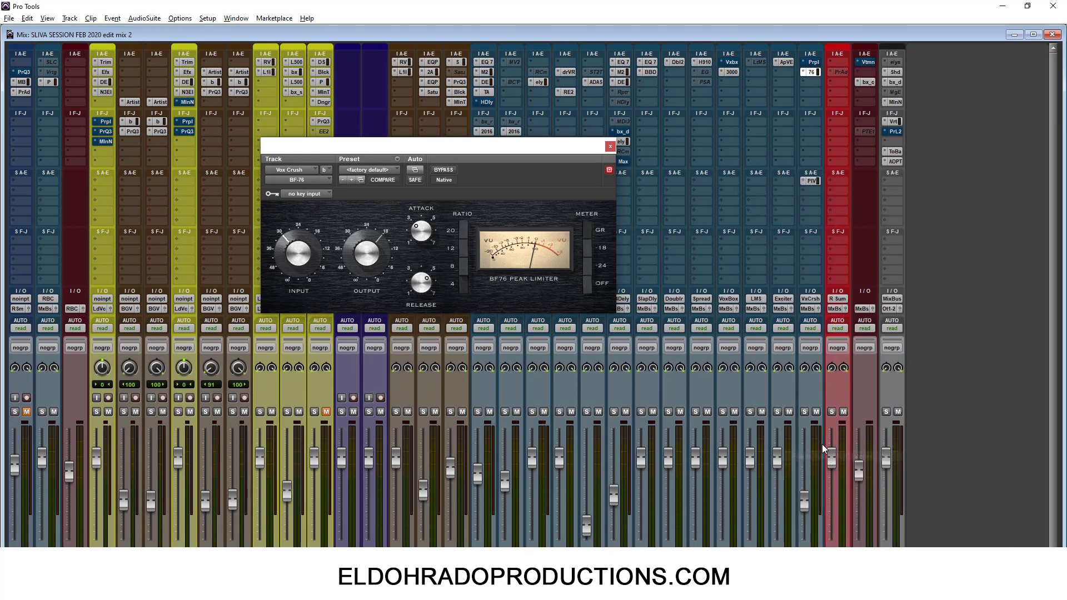
pyautogui.moveTo(526, 149); pyautogui.dragTo(644, 127)
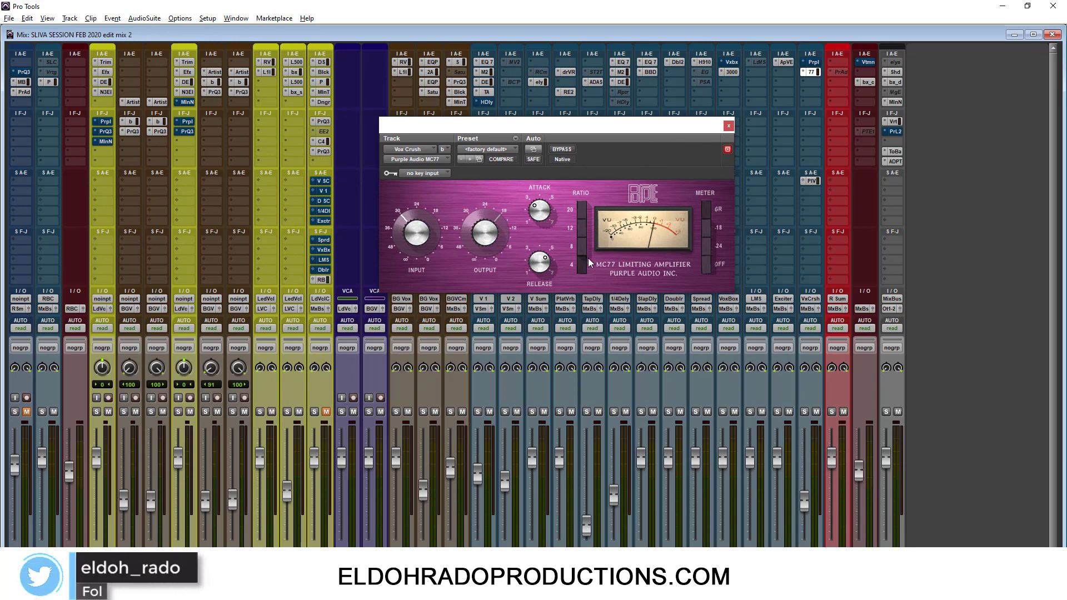
# Raise the Avid MC77's attack and input, lower its output to approximate the Brainworx settings, and check it with brief playback.
pyautogui.moveTo(547, 214); pyautogui.dragTo(581, 148)
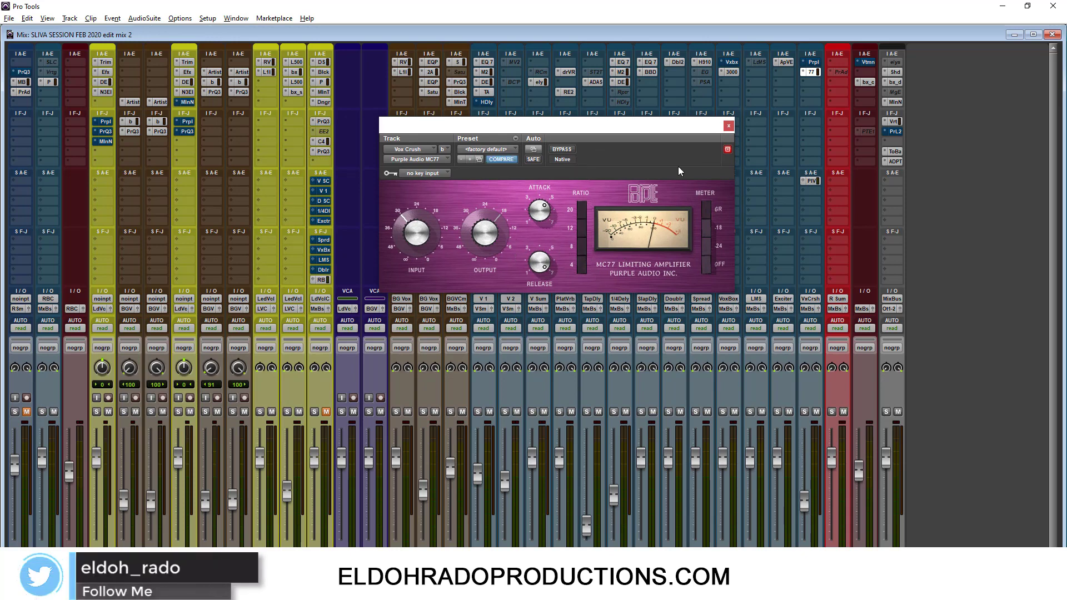
pyautogui.moveTo(416, 232); pyautogui.dragTo(438, 178)
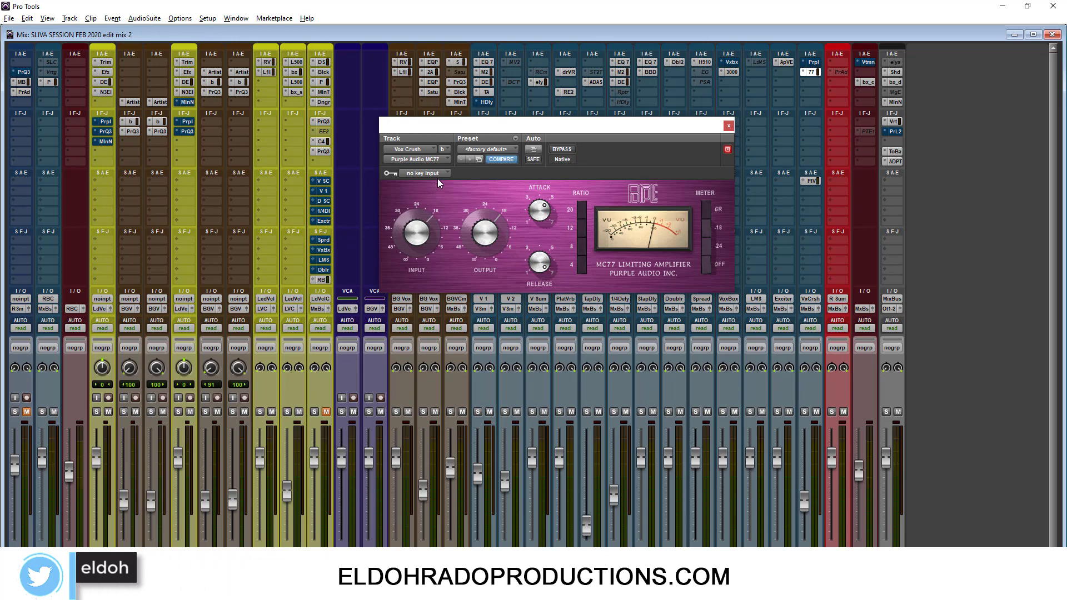
pyautogui.moveTo(485, 231)
pyautogui.mouseDown()
pyautogui.moveTo(477, 261)
pyautogui.moveTo(479, 234)
pyautogui.mouseUp()
pyautogui.press('space')
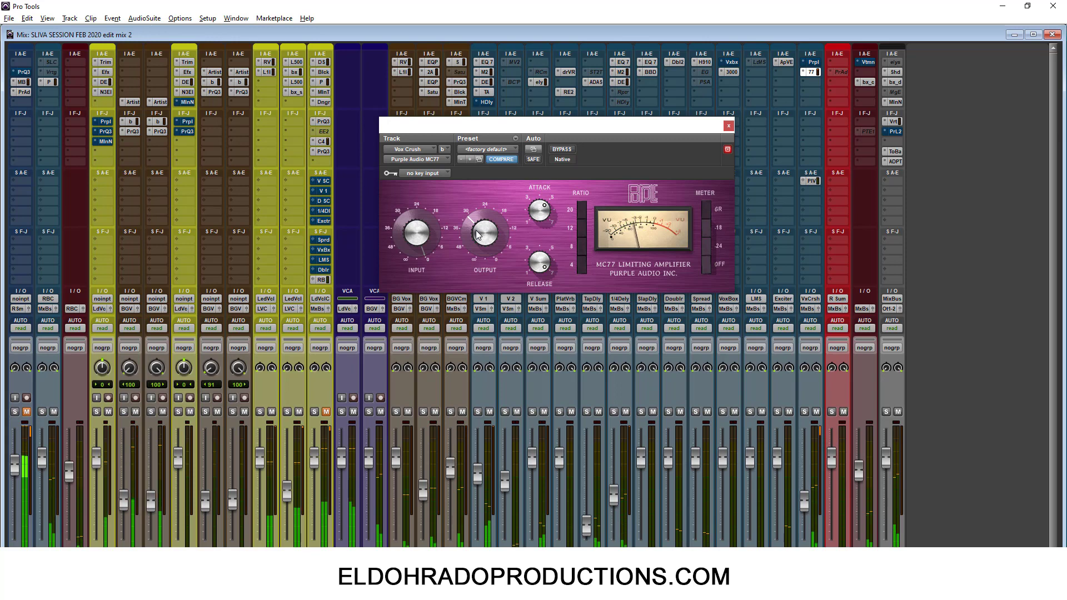
pyautogui.press('space')
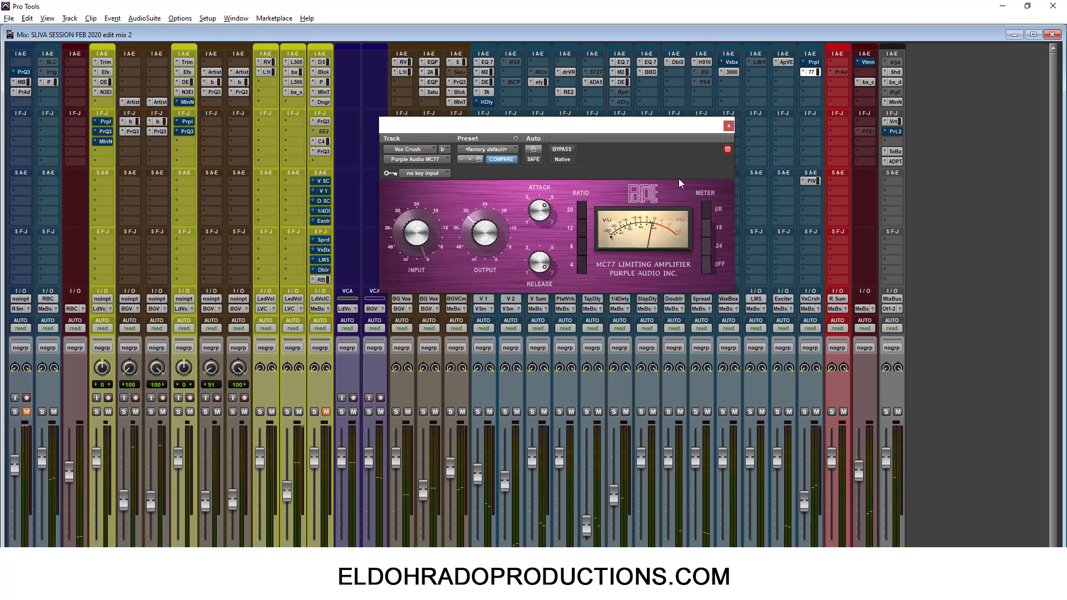
# Reopen the Brainworx MC 77 on Vox Crush, take it out of bypass, and arrange both MC77 windows for comparison.
pyautogui.click(813, 72)
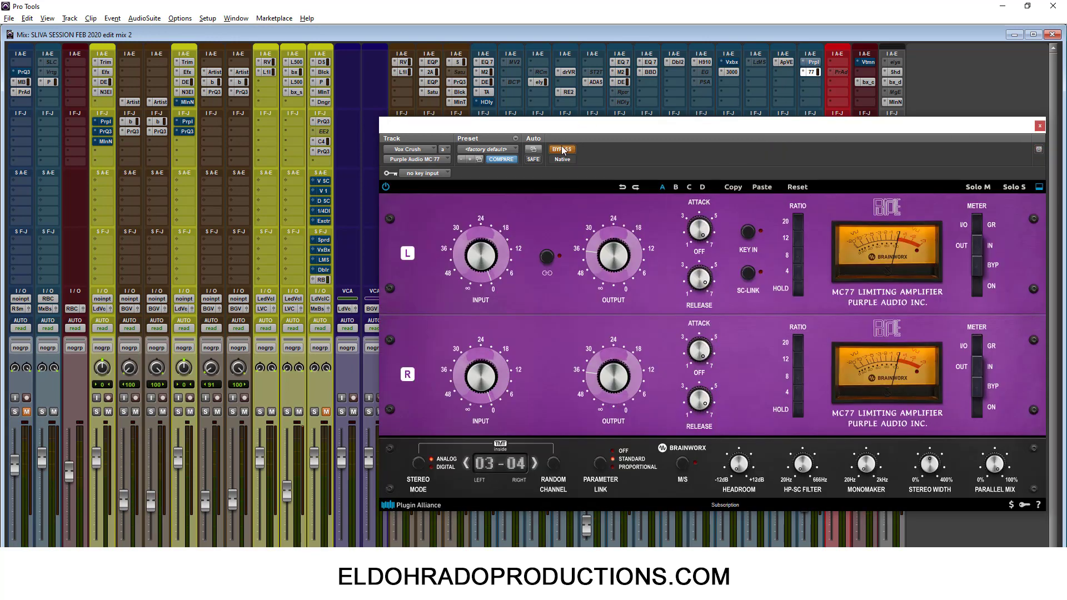
pyautogui.click(563, 150)
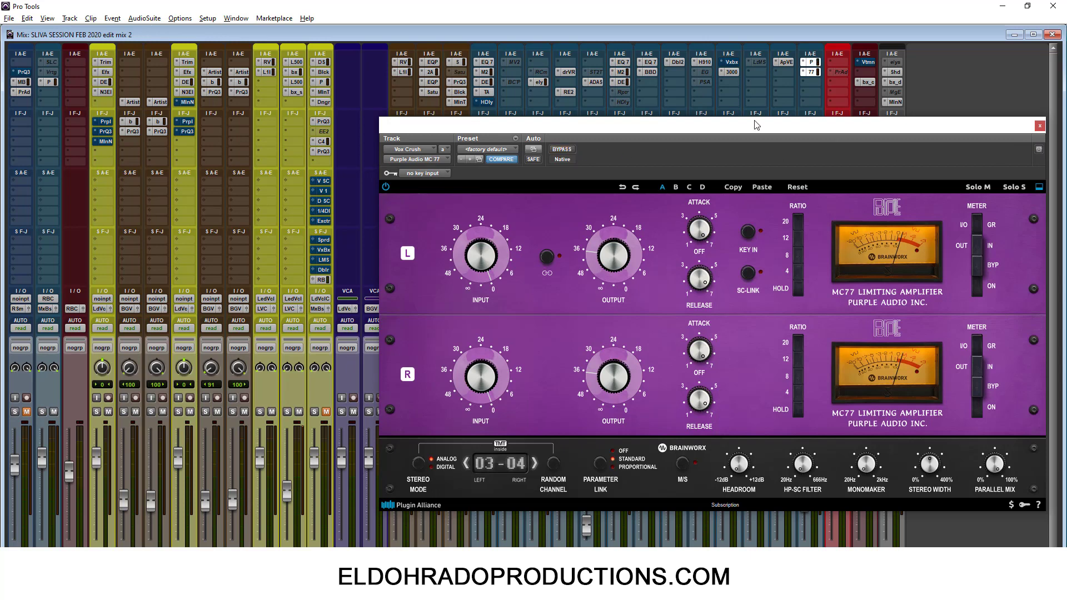
pyautogui.moveTo(755, 124); pyautogui.dragTo(727, 201)
pyautogui.moveTo(656, 123); pyautogui.dragTo(364, 101)
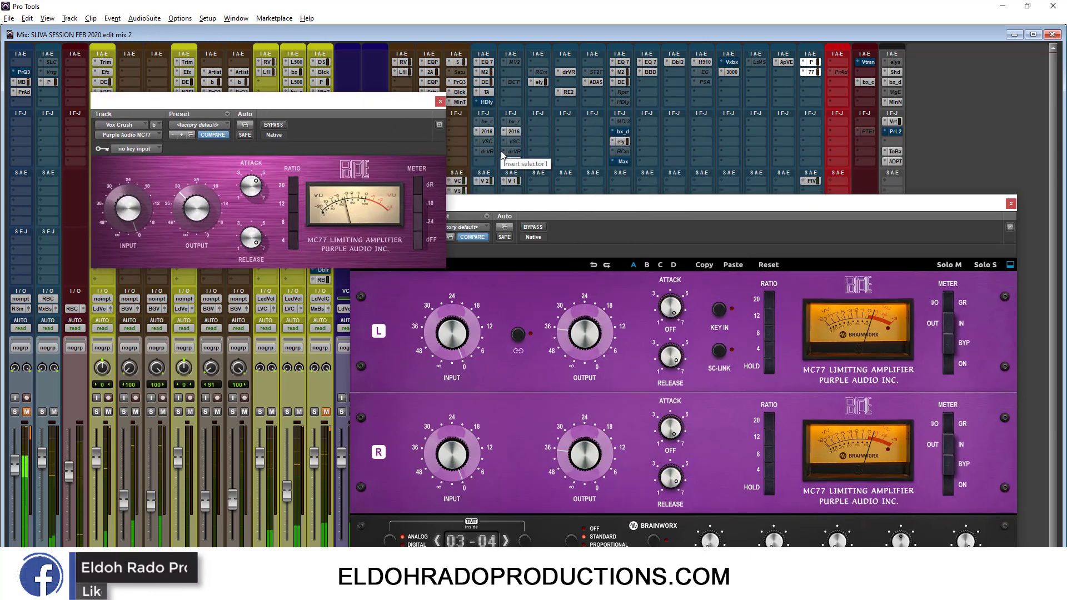
# Bypass the Brainworx MC 77, move the Avid MC77 window clear of it, and play the vocals through the Avid version.
pyautogui.keyDown('ctrl'); pyautogui.click(811, 62); pyautogui.keyUp('ctrl')
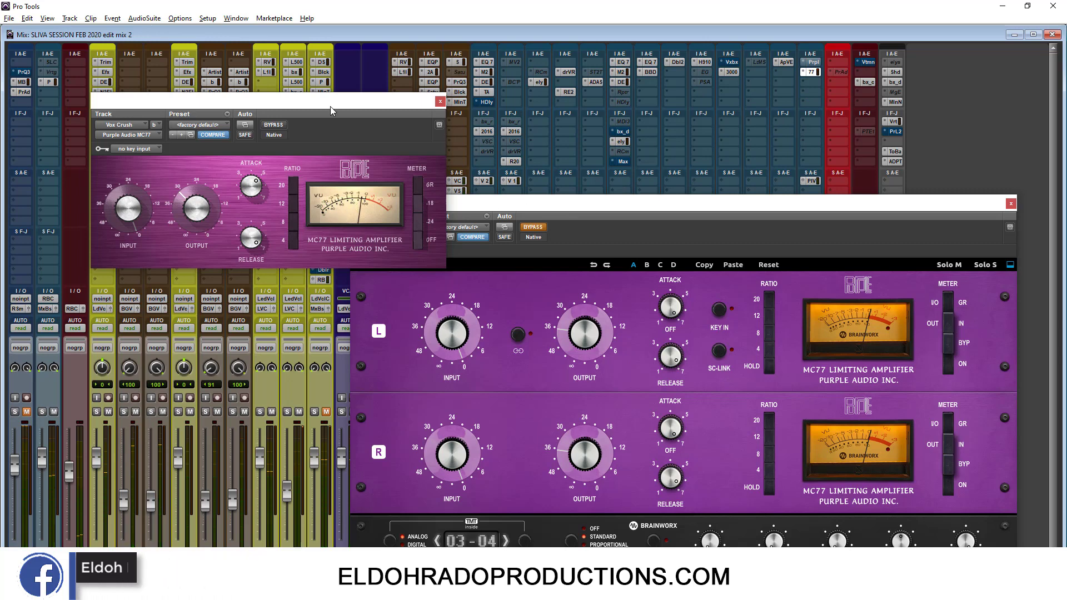
pyautogui.moveTo(330, 109); pyautogui.dragTo(354, 68)
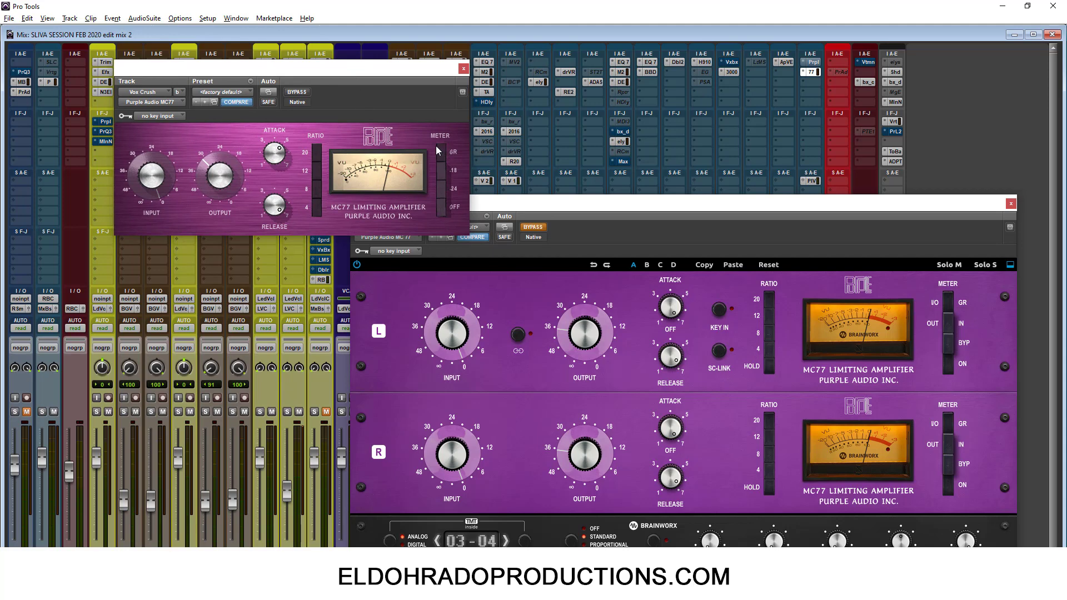
pyautogui.press('space')
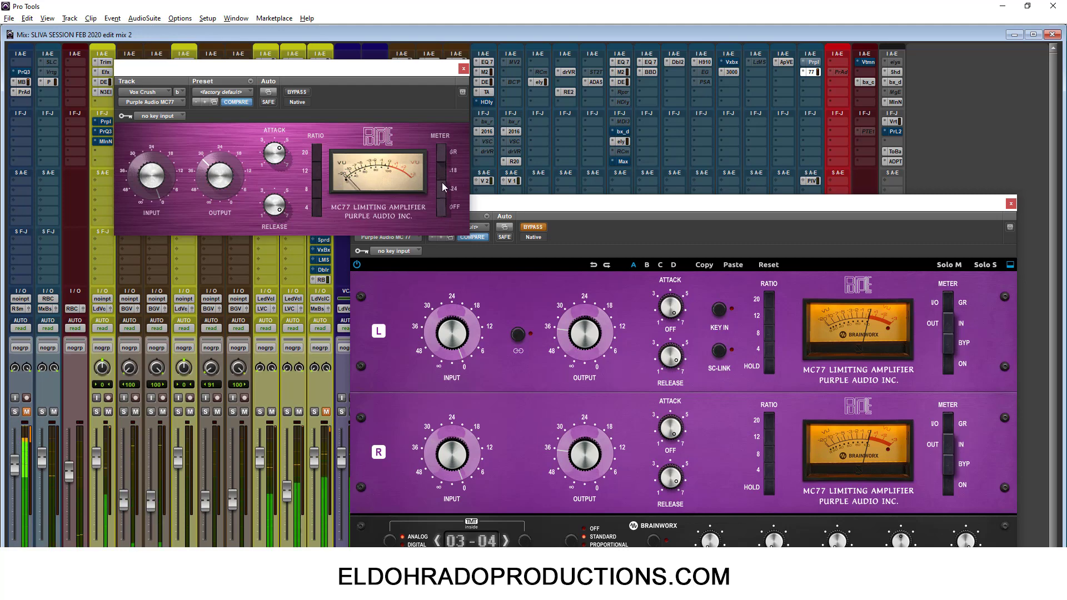